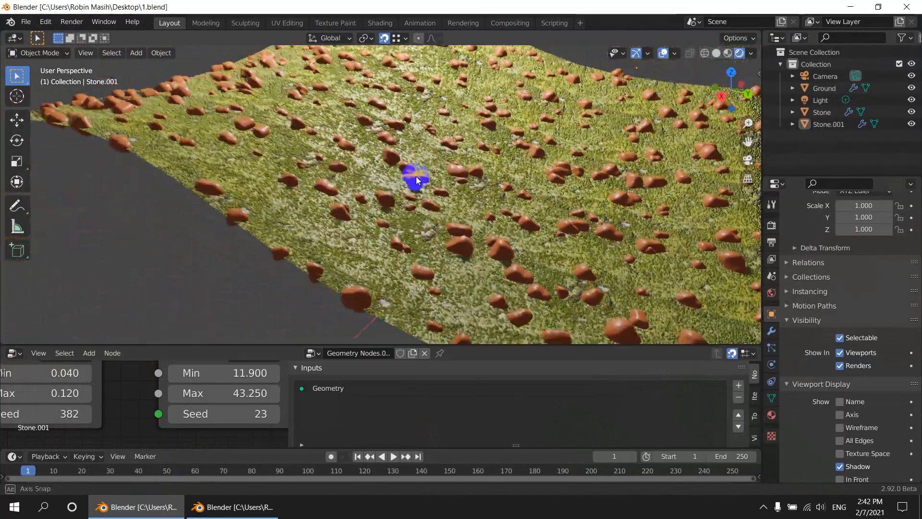
Set the stone scatter node's random range to Min 8.5 and Max 46.05 with Seed 31
{"action": "scroll", "coordinate": [353, 237], "scroll_direction": "up", "scroll_amount": 1}
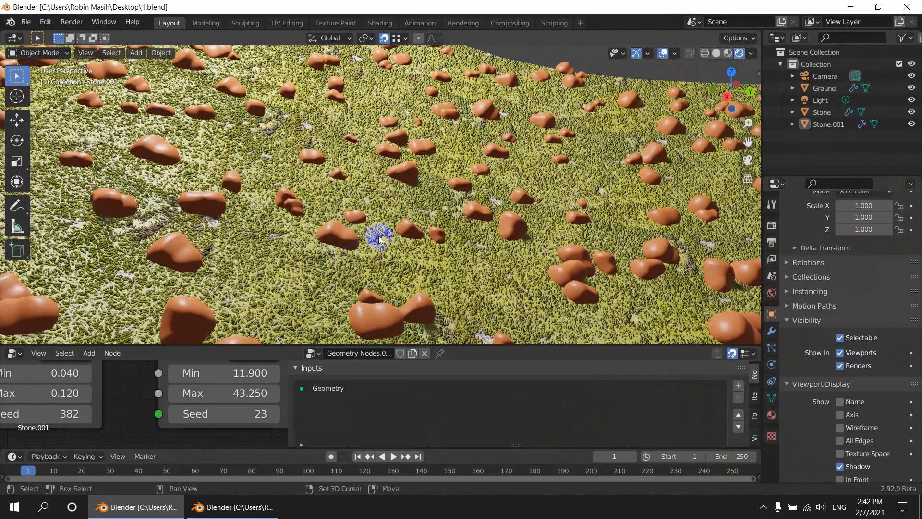
{"action": "scroll", "coordinate": [273, 229], "scroll_direction": "up", "scroll_amount": 4}
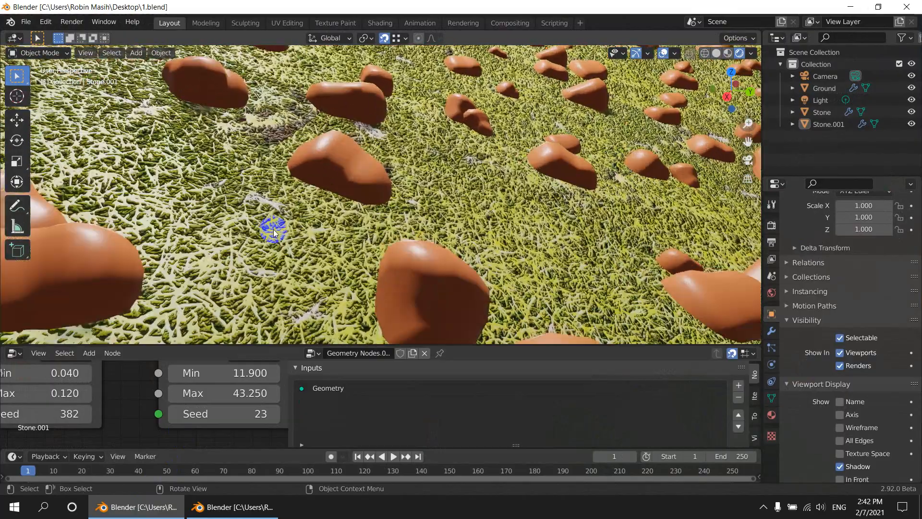
{"action": "scroll", "coordinate": [272, 229], "scroll_direction": "down", "scroll_amount": 4}
{"action": "middle_click_drag", "start_coordinate": [390, 235], "coordinate": [360, 229]}
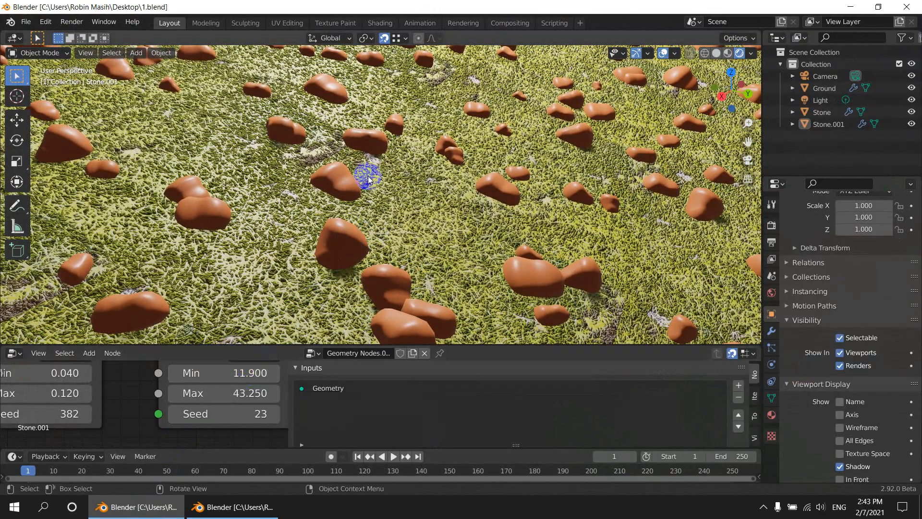
{"action": "scroll", "coordinate": [369, 187], "scroll_direction": "down", "scroll_amount": 3}
{"action": "middle_click_drag", "start_coordinate": [371, 194], "coordinate": [348, 257]}
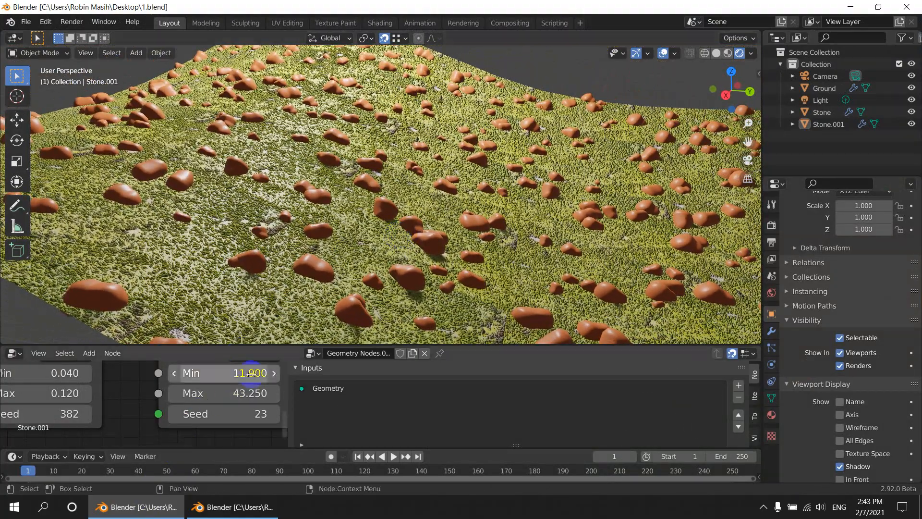
{"action": "left_click_drag", "start_coordinate": [247, 374], "coordinate": [239, 418]}
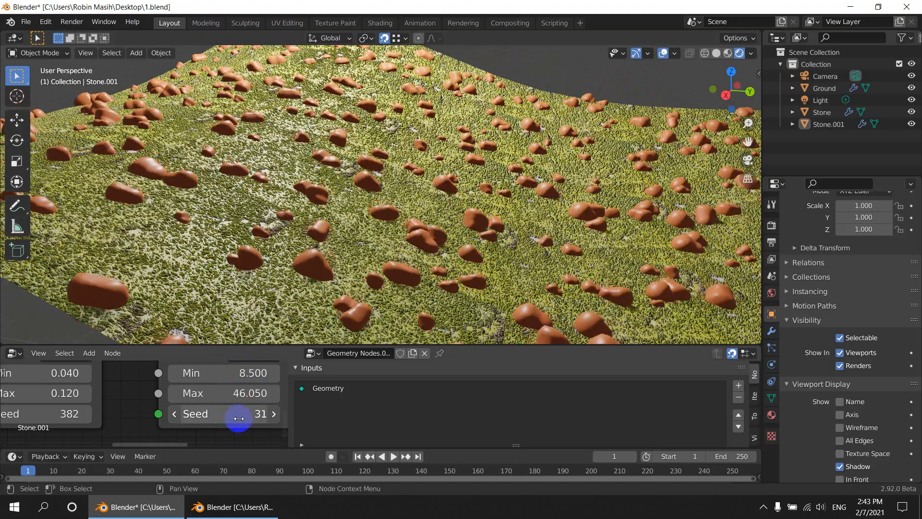
{"action": "middle_click_drag", "start_coordinate": [351, 223], "coordinate": [329, 215]}
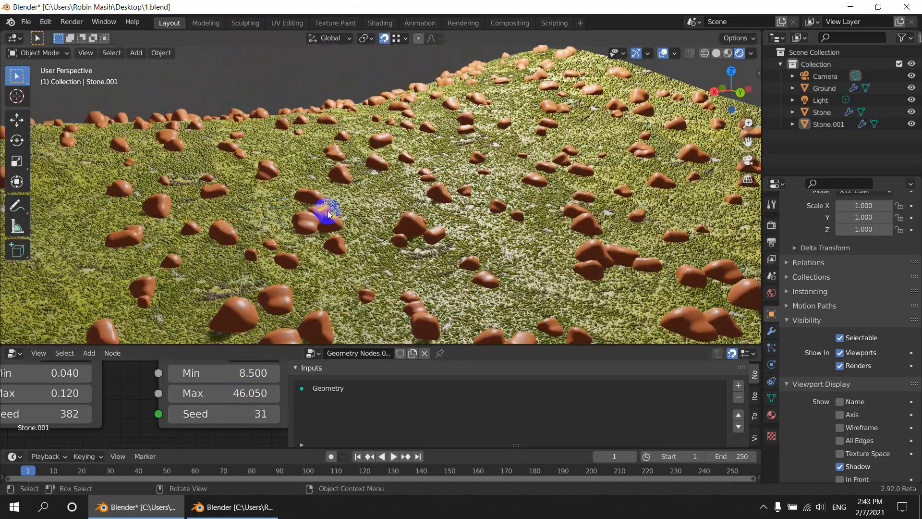
{"action": "middle_click_drag", "start_coordinate": [581, 187], "coordinate": [432, 202]}
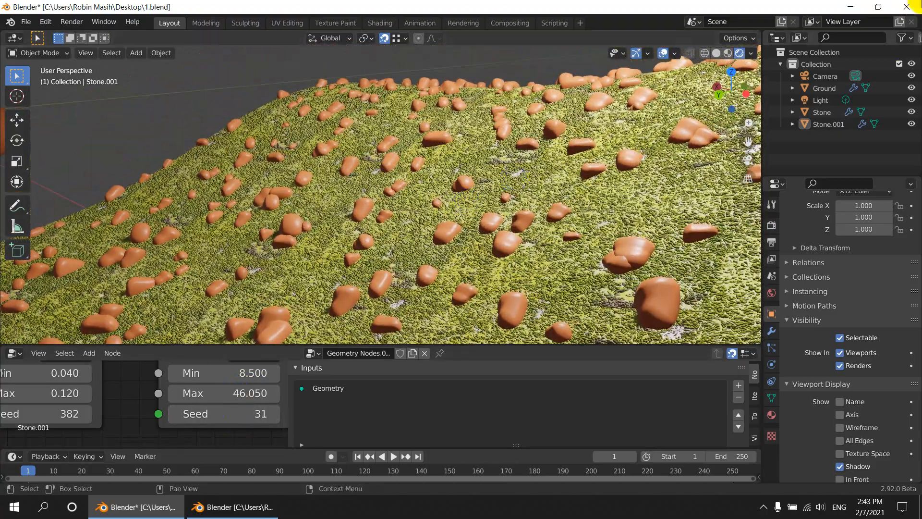
Switch to the Blender window with 2.blend and duplicate the ground along the X axis to X -17.5 m
{"action": "left_click", "coordinate": [847, 11]}
{"action": "left_click", "coordinate": [232, 506]}
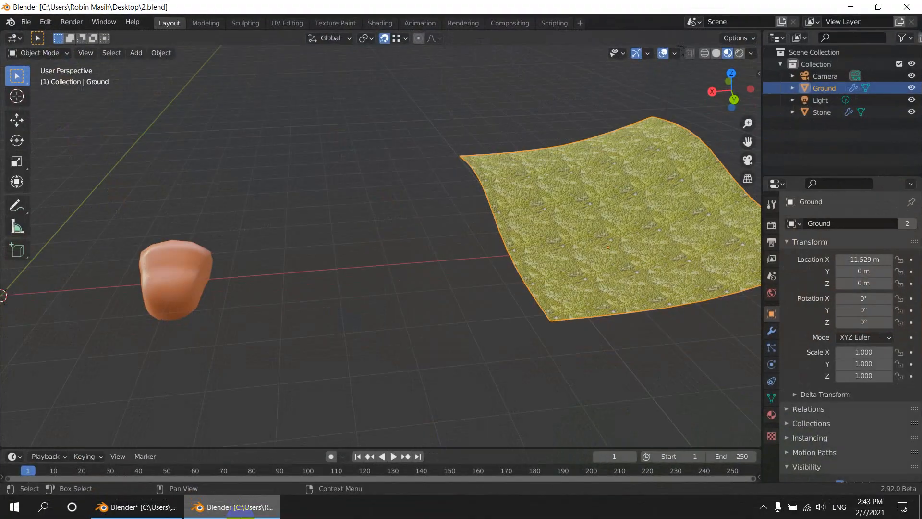
{"action": "middle_click_drag", "start_coordinate": [498, 203], "coordinate": [305, 229]}
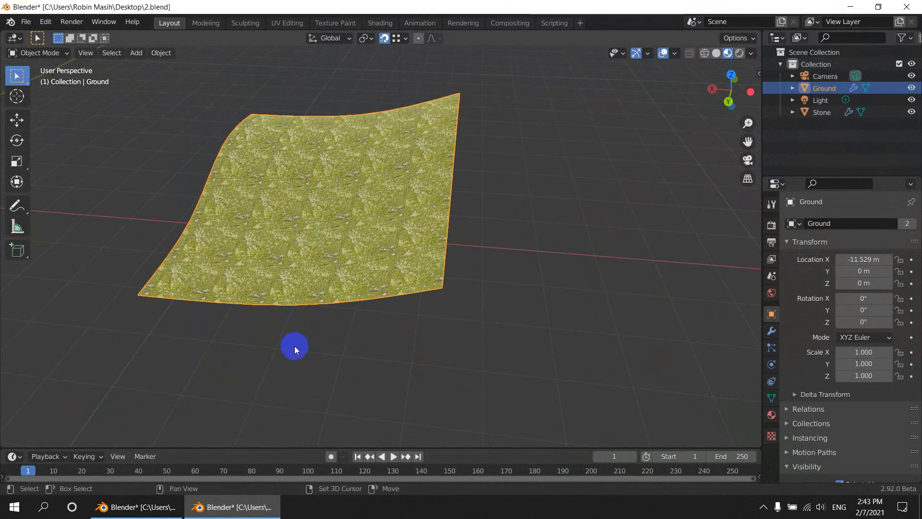
{"action": "key", "text": "shift+d"}
{"action": "key", "text": "x"}
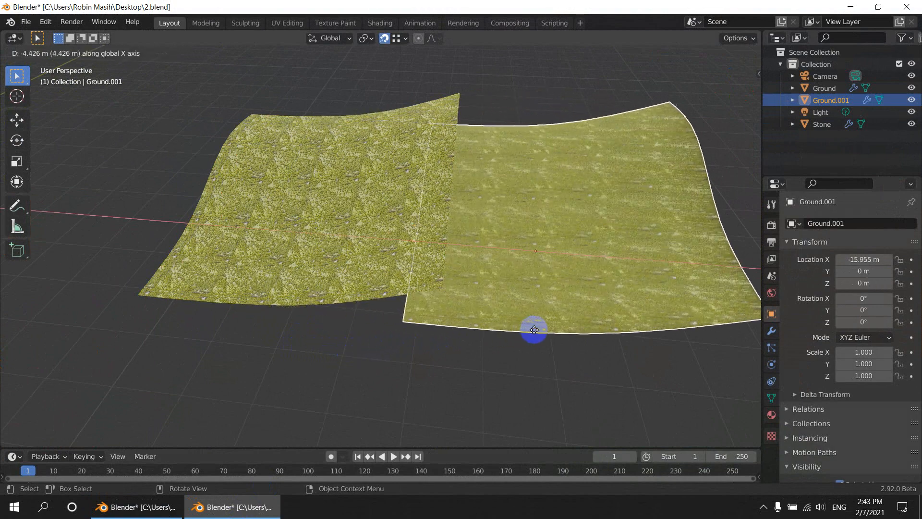
{"action": "left_click", "coordinate": [621, 330]}
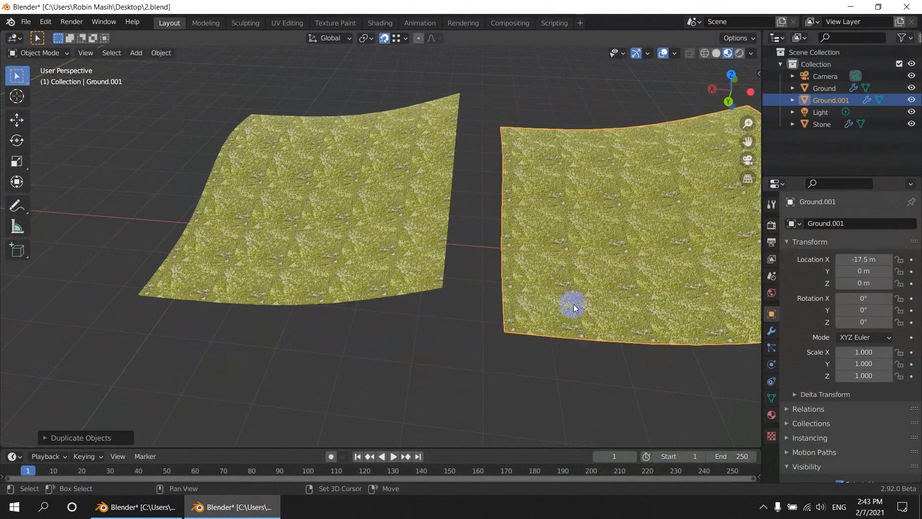
Split the viewport, show the Geometry Node Editor in the lower area, and create a new node tree for the duplicated ground
{"action": "middle_click_drag", "start_coordinate": [572, 304], "coordinate": [268, 282], "text": "shift"}
{"action": "left_click", "coordinate": [364, 231]}
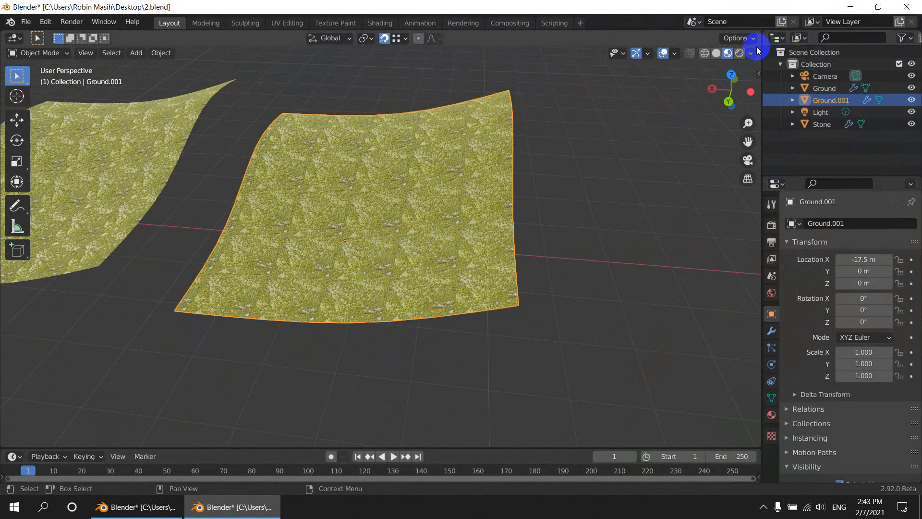
{"action": "left_click_drag", "start_coordinate": [757, 38], "coordinate": [584, 253]}
{"action": "left_click", "coordinate": [12, 260]}
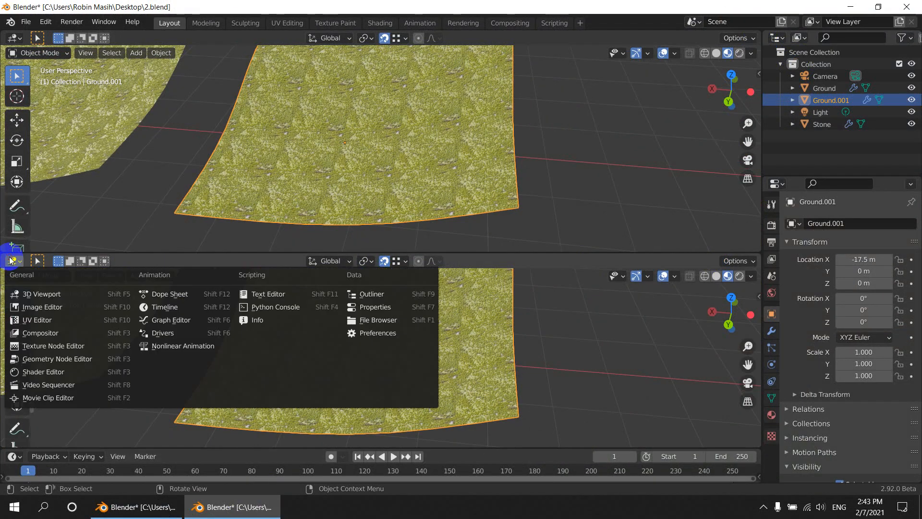
{"action": "left_click", "coordinate": [53, 346]}
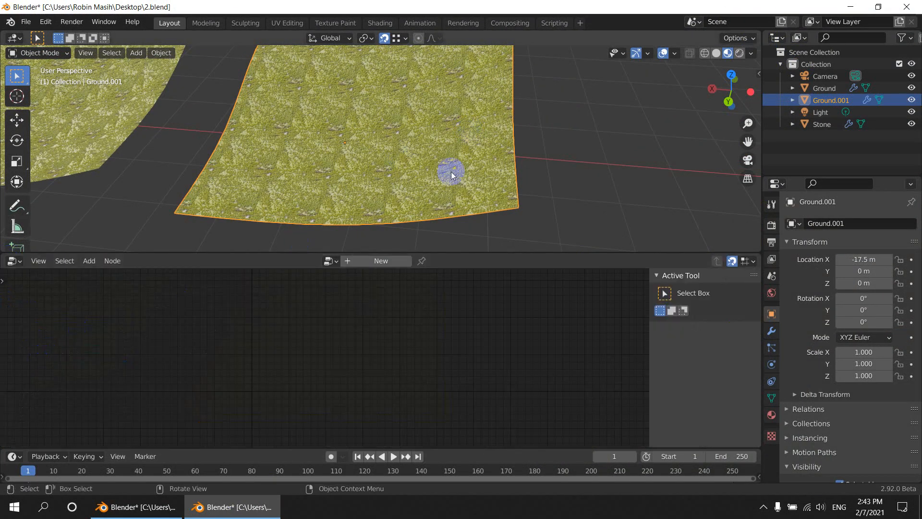
{"action": "left_click", "coordinate": [367, 261]}
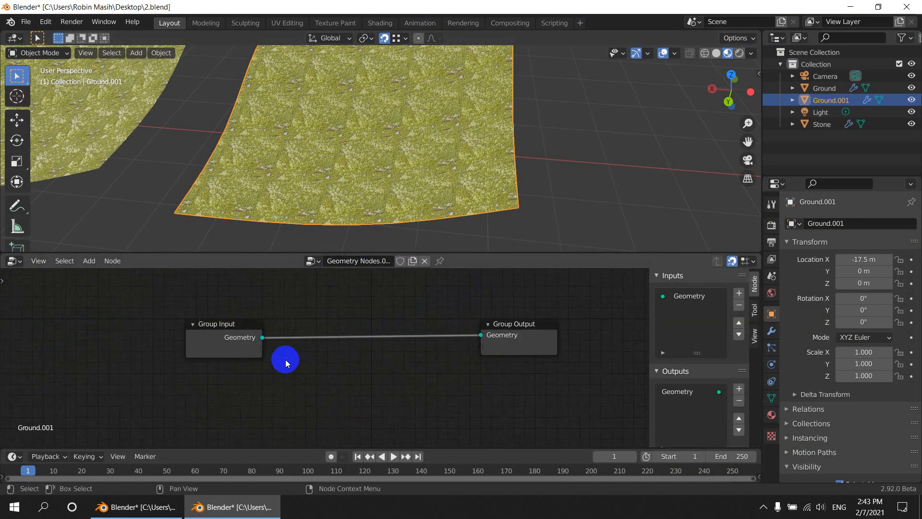
Replace the Group Input node with an Object Info node and connect its Geometry to the Group Output
{"action": "key", "text": "Delete"}
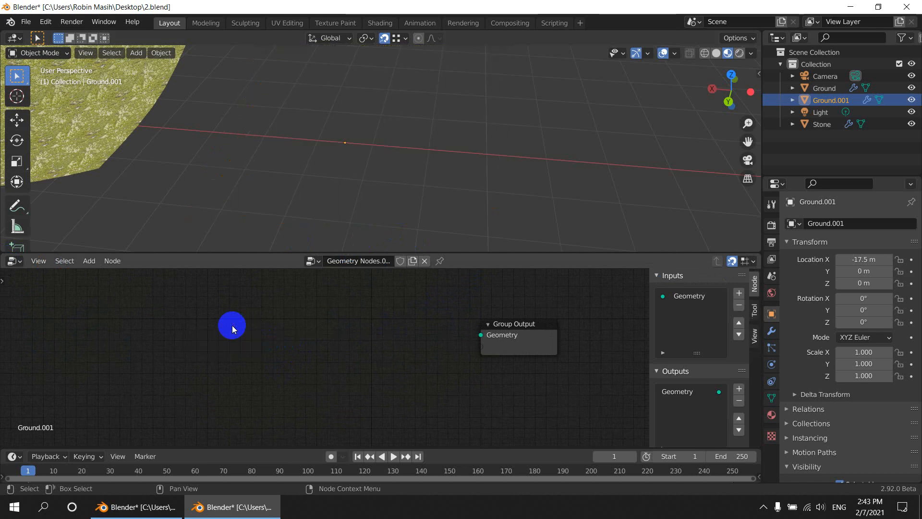
{"action": "key", "text": "shift+a"}
{"action": "left_click", "coordinate": [233, 325]}
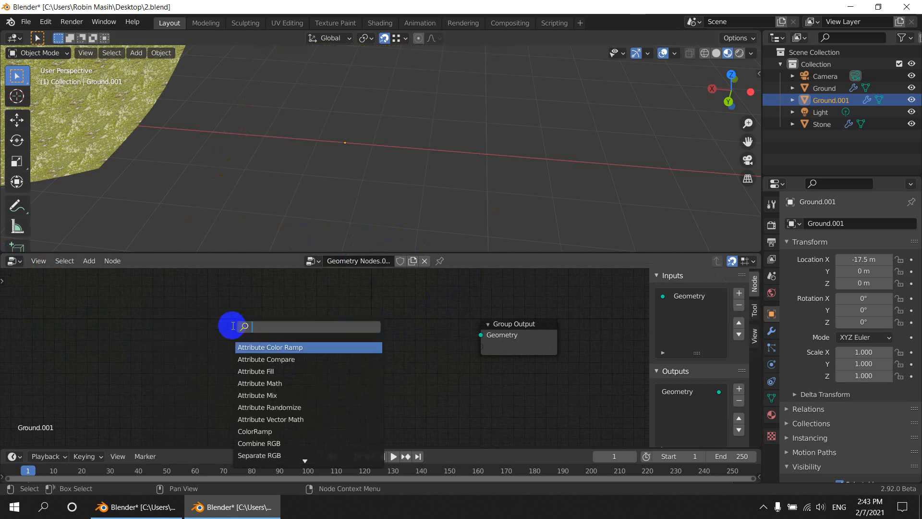
{"action": "type", "text": "o"}
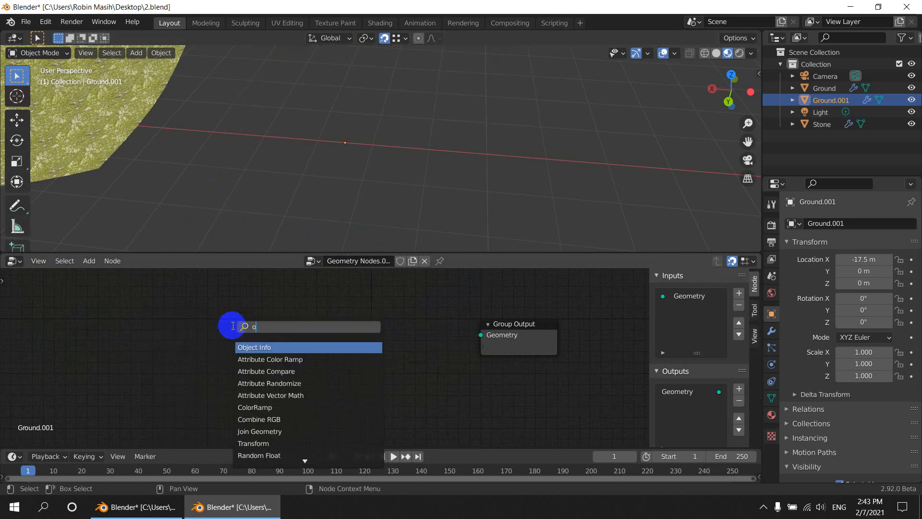
{"action": "type", "text": "bj"}
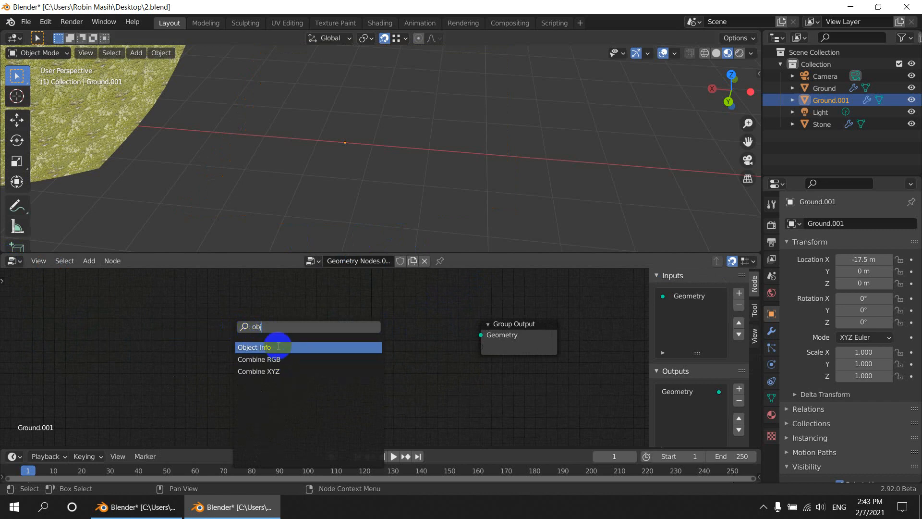
{"action": "left_click", "coordinate": [254, 346]}
{"action": "left_click", "coordinate": [243, 332]}
{"action": "middle_click_drag", "start_coordinate": [355, 333], "coordinate": [288, 373]}
{"action": "left_click_drag", "start_coordinate": [201, 381], "coordinate": [408, 353]}
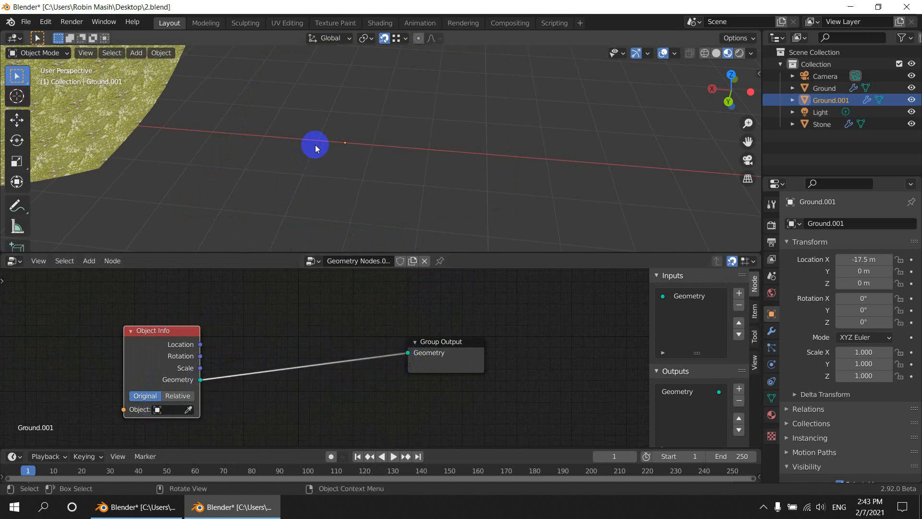
Set the original Ground as the Object Info node's source object by sampling it in the viewport
{"action": "scroll", "coordinate": [317, 146], "scroll_direction": "down", "scroll_amount": 3}
{"action": "left_click", "coordinate": [161, 412]}
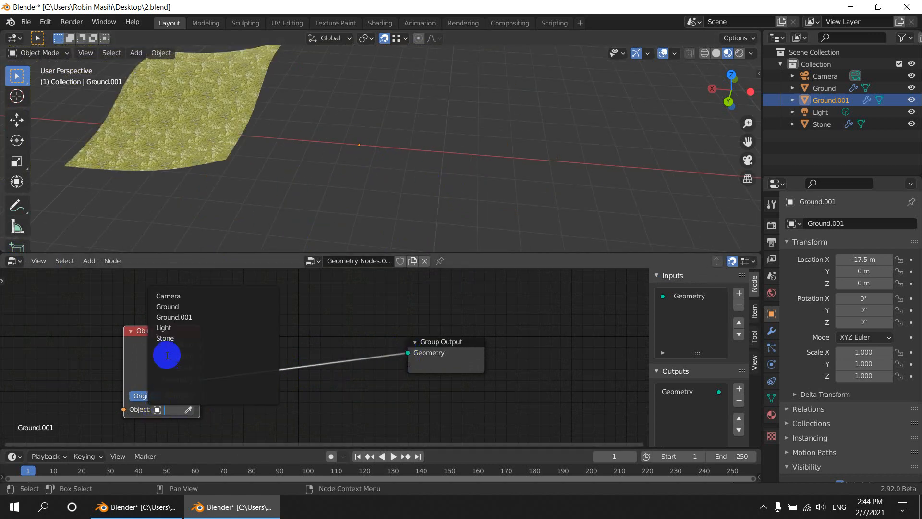
{"action": "left_click", "coordinate": [189, 412]}
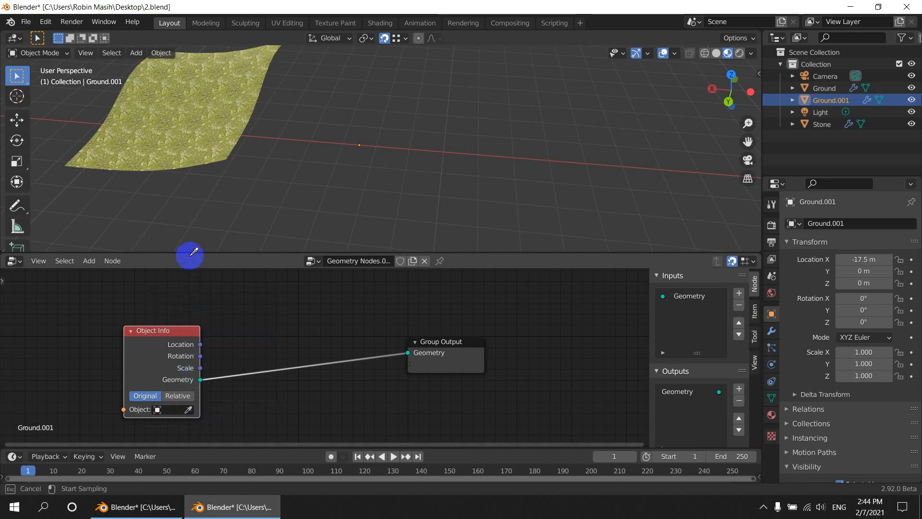
{"action": "left_click", "coordinate": [188, 152]}
{"action": "scroll", "coordinate": [374, 166], "scroll_direction": "up", "scroll_amount": 4}
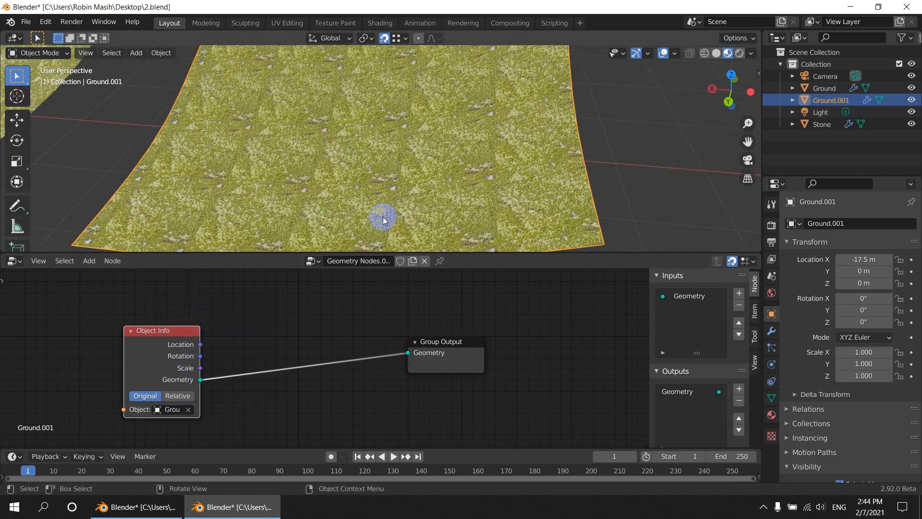
{"action": "scroll", "coordinate": [408, 207], "scroll_direction": "down", "scroll_amount": 2}
{"action": "mouse_move", "coordinate": [426, 199]}
{"action": "middle_mouse_down"}
{"action": "mouse_move", "coordinate": [469, 194]}
{"action": "mouse_move", "coordinate": [443, 198]}
{"action": "middle_mouse_up"}
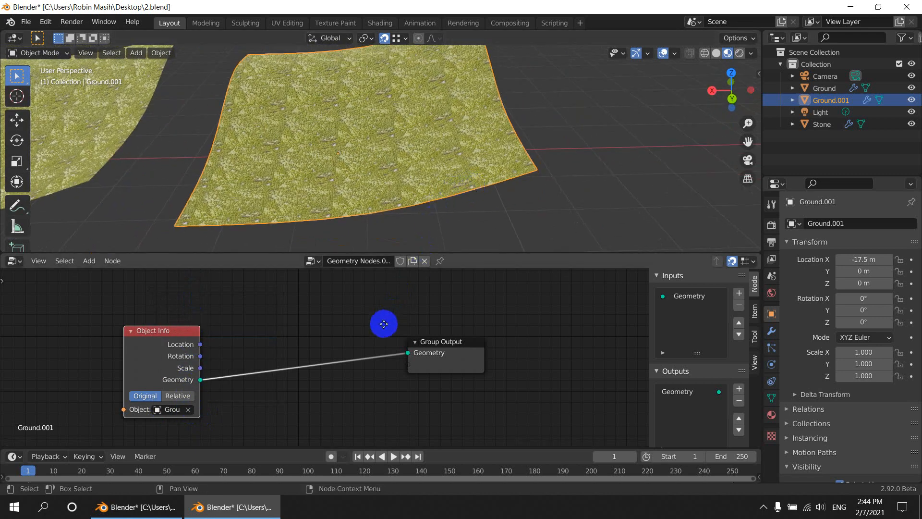
{"action": "middle_click_drag", "start_coordinate": [383, 324], "coordinate": [330, 336]}
{"action": "scroll", "coordinate": [333, 343], "scroll_direction": "up", "scroll_amount": 1}
{"action": "middle_click_drag", "start_coordinate": [330, 376], "coordinate": [372, 353]}
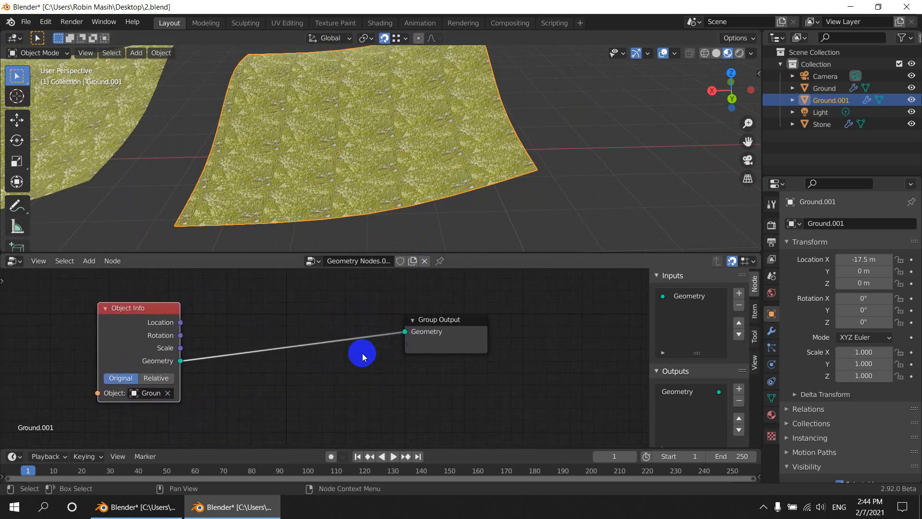
{"action": "key", "text": "shift+a"}
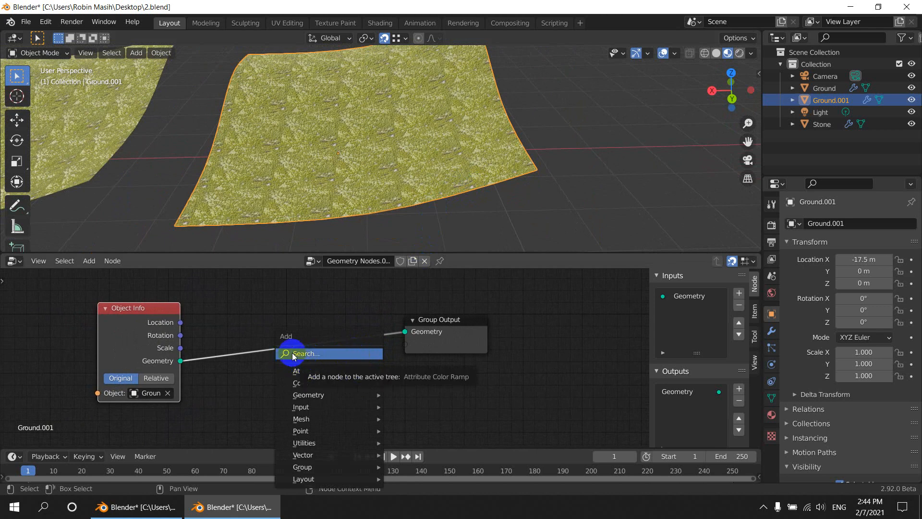
{"action": "left_click", "coordinate": [306, 354]}
{"action": "key", "text": "Escape"}
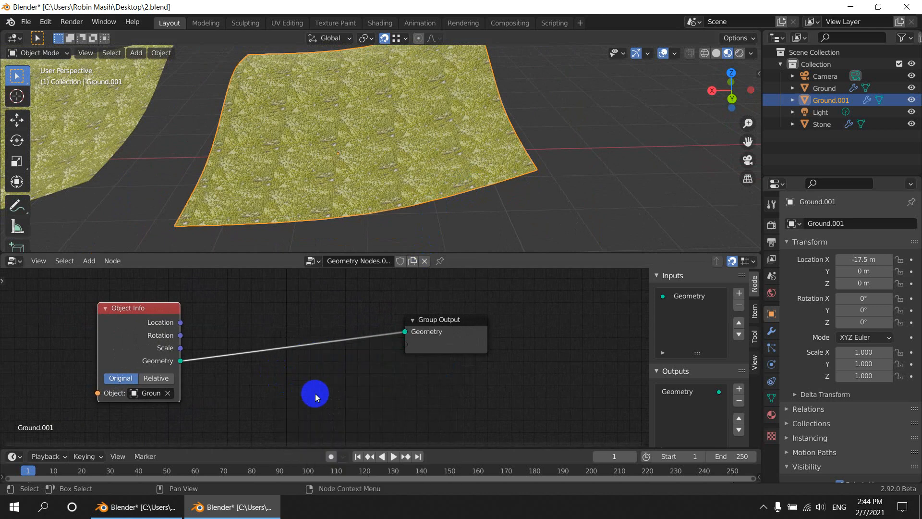
Insert a Point Distribute node on the link between the Object Info and Group Output nodes
{"action": "key", "text": "shift+a"}
{"action": "mouse_move", "coordinate": [329, 395]}
{"action": "mouse_move", "coordinate": [314, 411]}
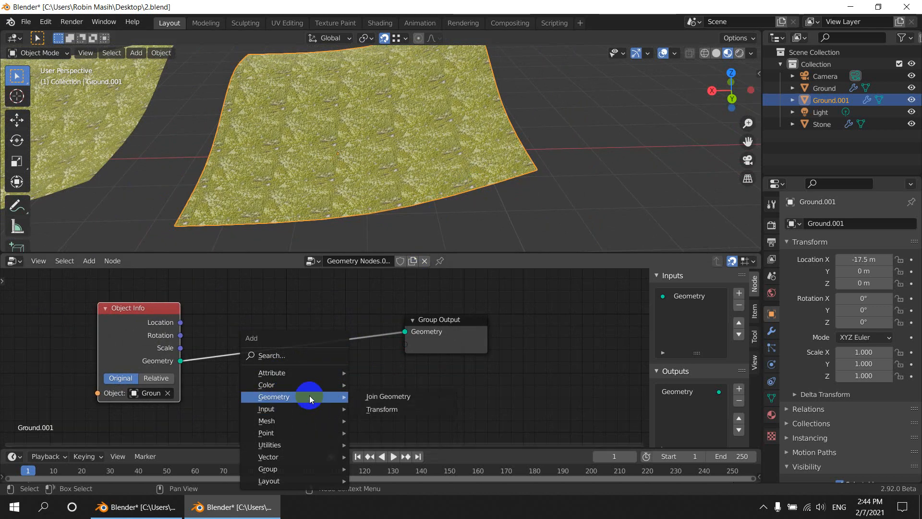
{"action": "mouse_move", "coordinate": [318, 372]}
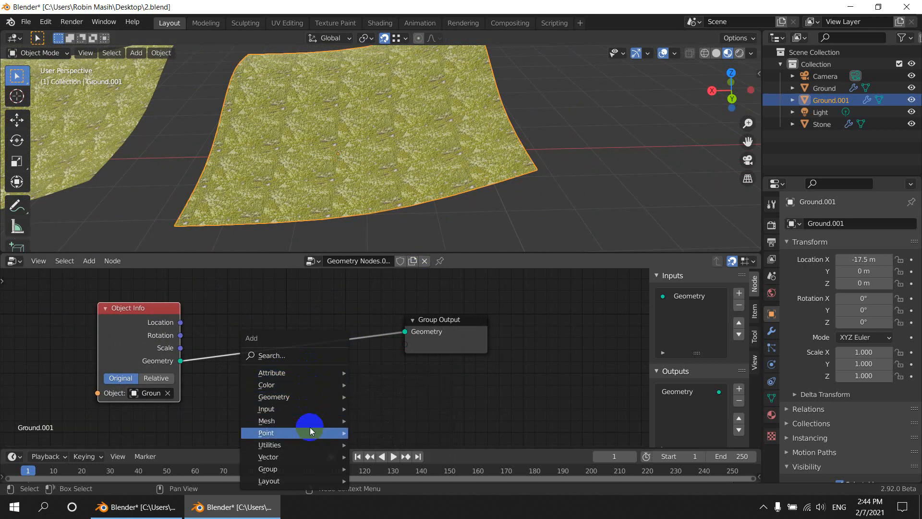
{"action": "mouse_move", "coordinate": [312, 432]}
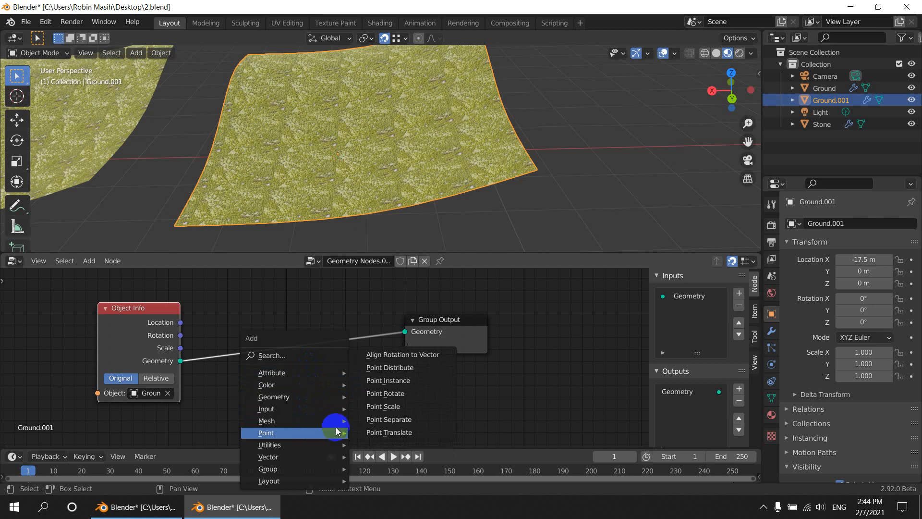
{"action": "left_click", "coordinate": [402, 373]}
{"action": "left_click", "coordinate": [242, 313]}
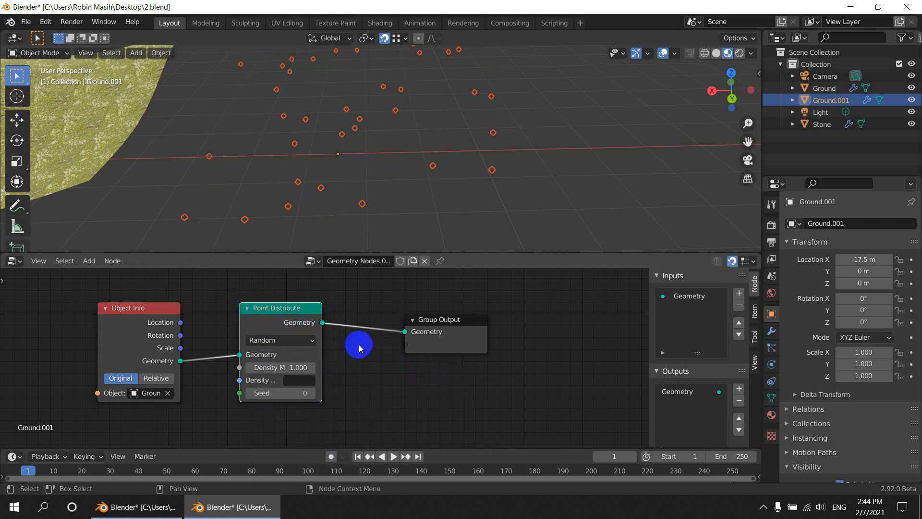
Keep the Random distribution method and move the Group Output node farther away from the Point Distribute node
{"action": "left_click", "coordinate": [296, 340]}
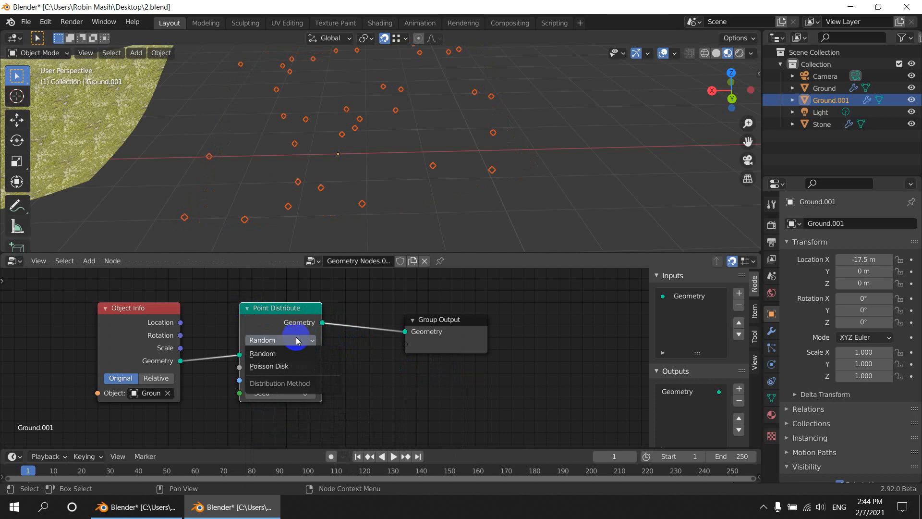
{"action": "scroll", "coordinate": [370, 371], "scroll_direction": "up", "scroll_amount": 1}
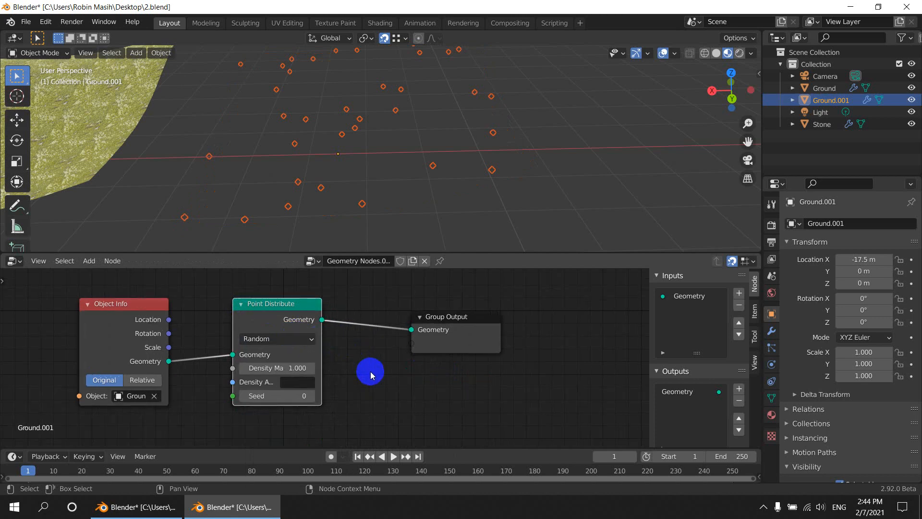
{"action": "middle_click_drag", "start_coordinate": [383, 372], "coordinate": [338, 402]}
{"action": "left_click_drag", "start_coordinate": [397, 346], "coordinate": [486, 321]}
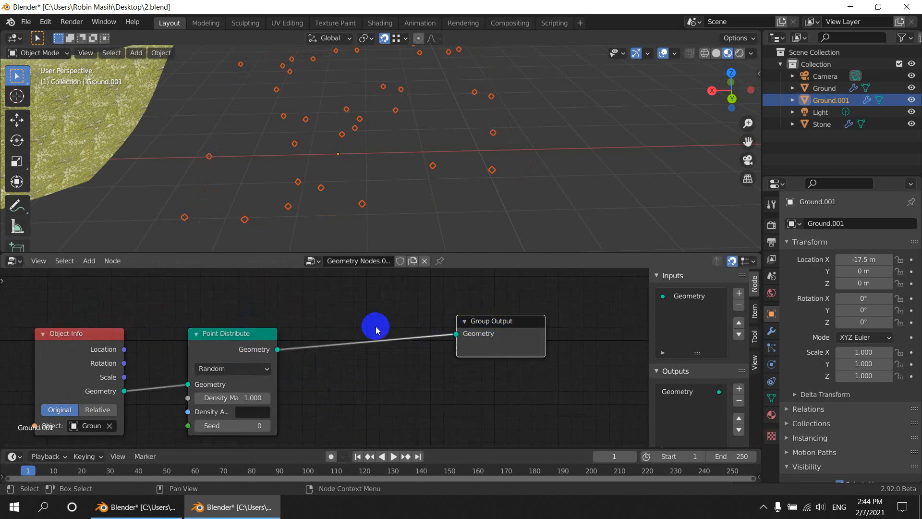
Set the Point Distribute node's Density Max to 3.1
{"action": "left_click", "coordinate": [252, 398]}
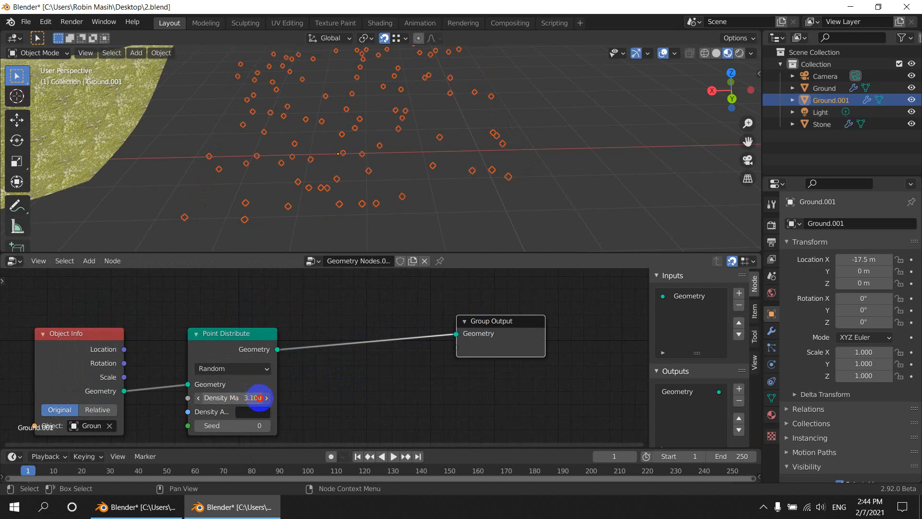
{"action": "type", "text": "3.1"}
{"action": "key", "text": "Return"}
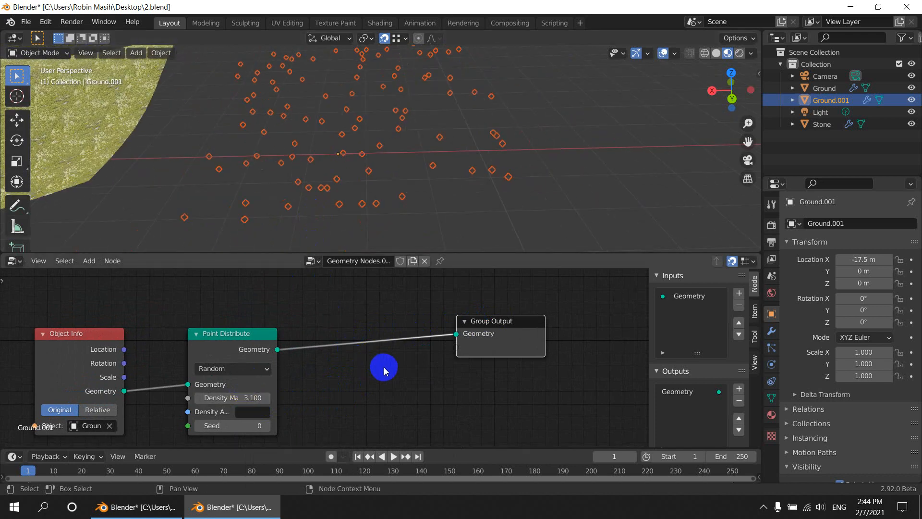
Insert a Point Instance node on the link between the Point Distribute and Group Output nodes
{"action": "scroll", "coordinate": [381, 366], "scroll_direction": "down", "scroll_amount": 1}
{"action": "middle_click_drag", "start_coordinate": [376, 371], "coordinate": [371, 385]}
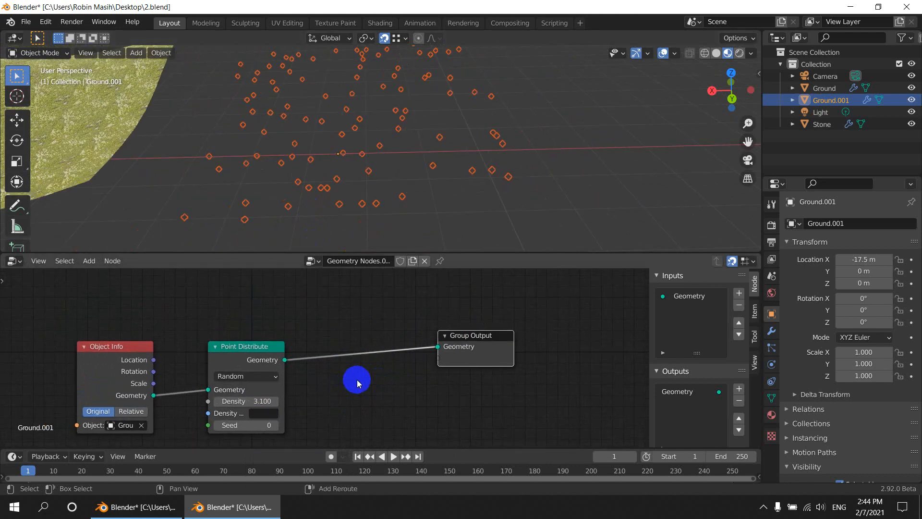
{"action": "key", "text": "shift+a"}
{"action": "mouse_move", "coordinate": [357, 379]}
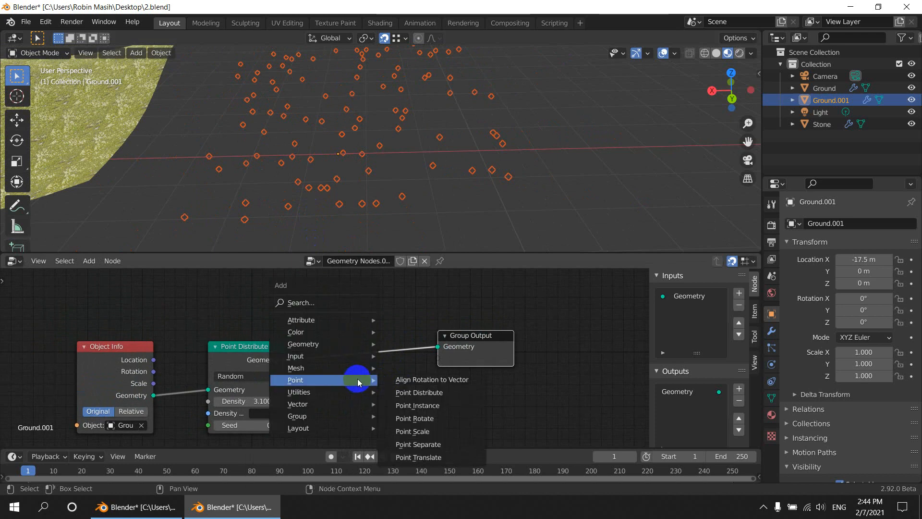
{"action": "left_click", "coordinate": [417, 406]}
{"action": "left_click", "coordinate": [339, 330]}
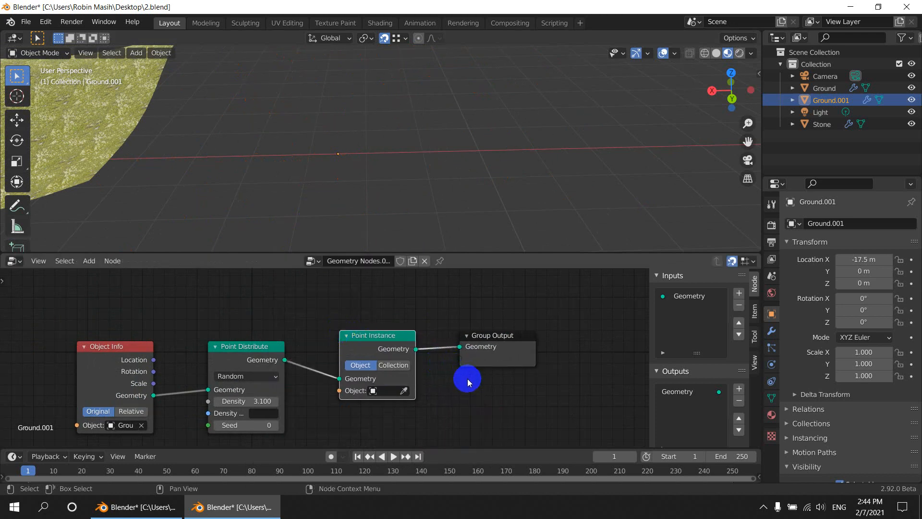
Set the Stone as the Point Instance node's object by sampling it in the viewport
{"action": "scroll", "coordinate": [457, 381], "scroll_direction": "left", "scroll_amount": 3, "text": "ctrl"}
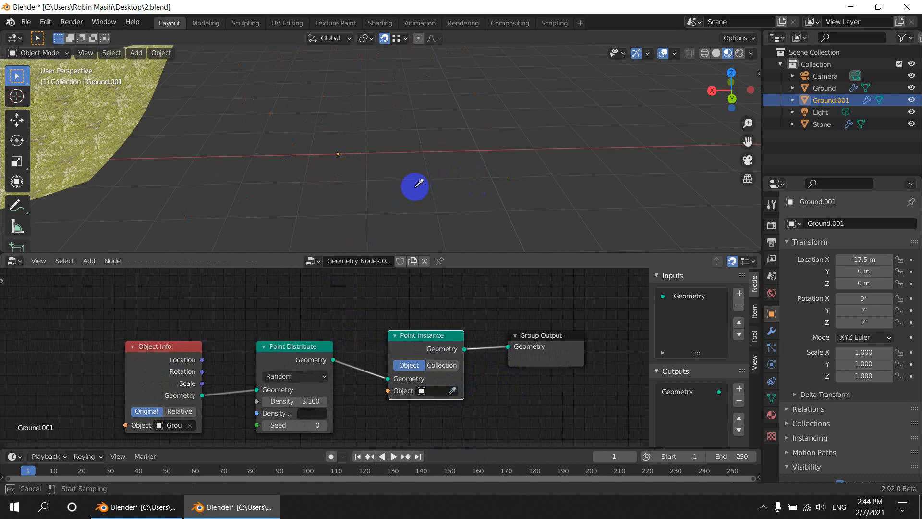
{"action": "key", "text": "Escape"}
{"action": "scroll", "coordinate": [440, 190], "scroll_direction": "down", "scroll_amount": 4}
{"action": "middle_click_drag", "start_coordinate": [255, 145], "coordinate": [412, 185]}
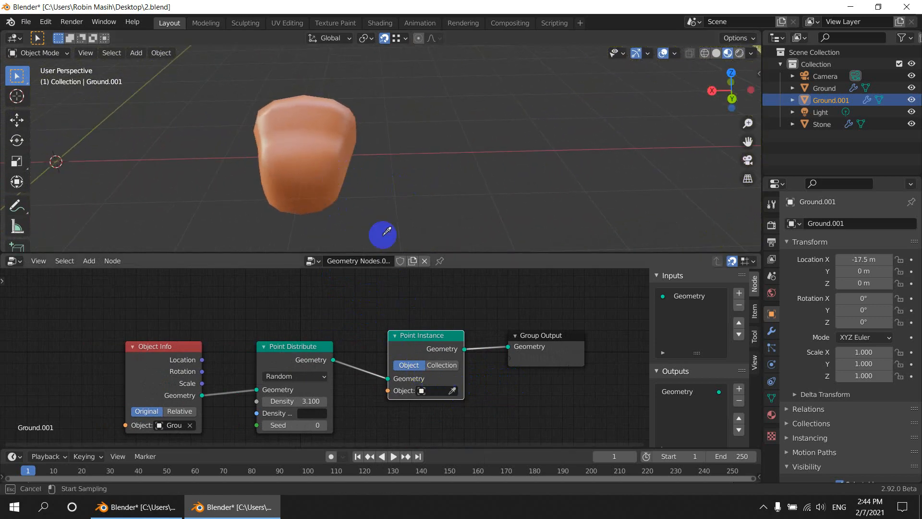
{"action": "left_click", "coordinate": [323, 159]}
{"action": "middle_click_drag", "start_coordinate": [324, 159], "coordinate": [407, 154]}
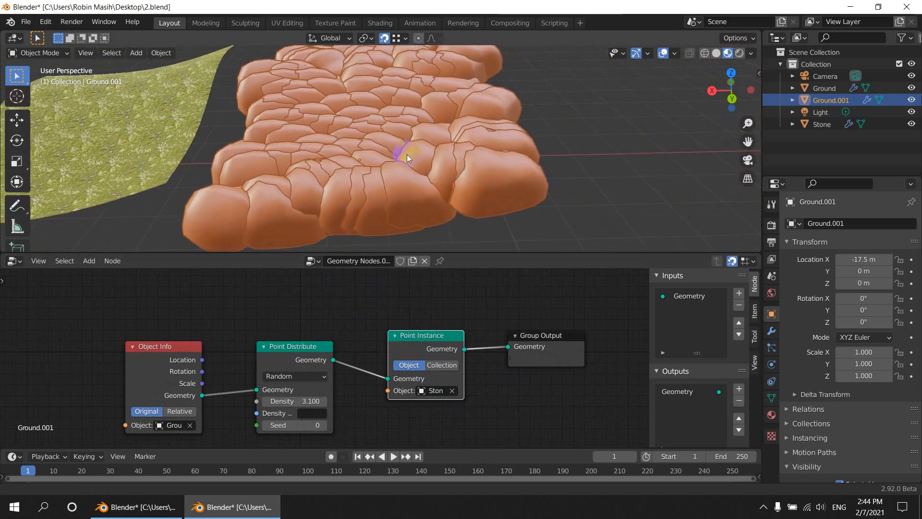
Space out the Point Instance and Group Output nodes and insert an Attribute Randomize node between Point Distribute and Point Instance
{"action": "mouse_move", "coordinate": [522, 330]}
{"action": "left_mouse_down"}
{"action": "mouse_move", "coordinate": [556, 329]}
{"action": "mouse_move", "coordinate": [533, 335]}
{"action": "left_mouse_up"}
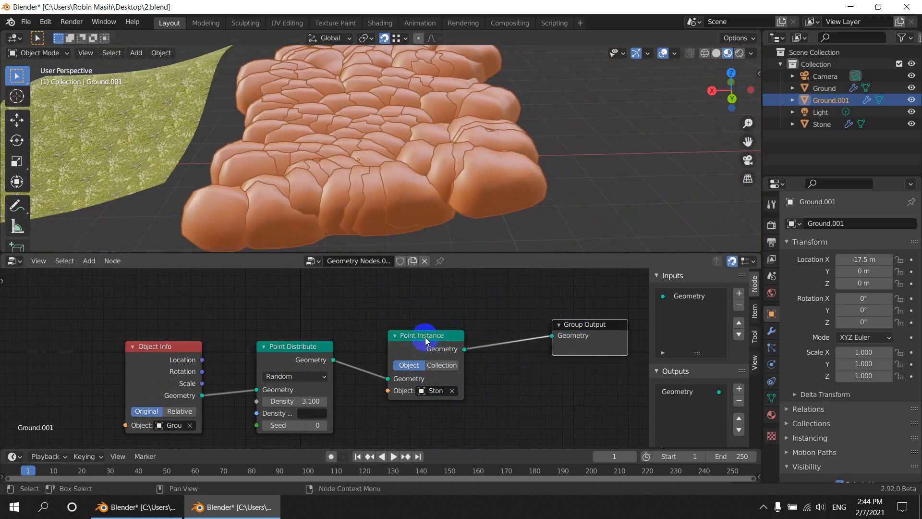
{"action": "left_click_drag", "start_coordinate": [425, 337], "coordinate": [480, 326]}
{"action": "middle_click_drag", "start_coordinate": [484, 401], "coordinate": [338, 364]}
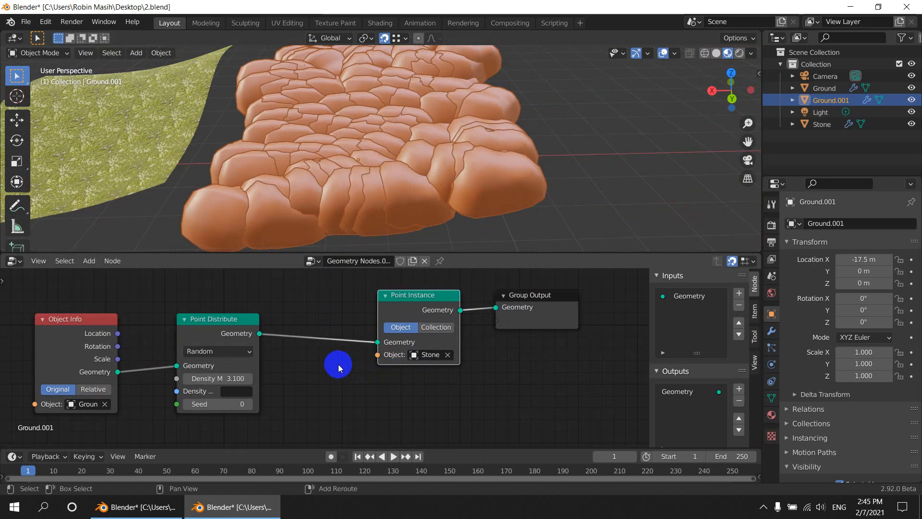
{"action": "key", "text": "shift+a"}
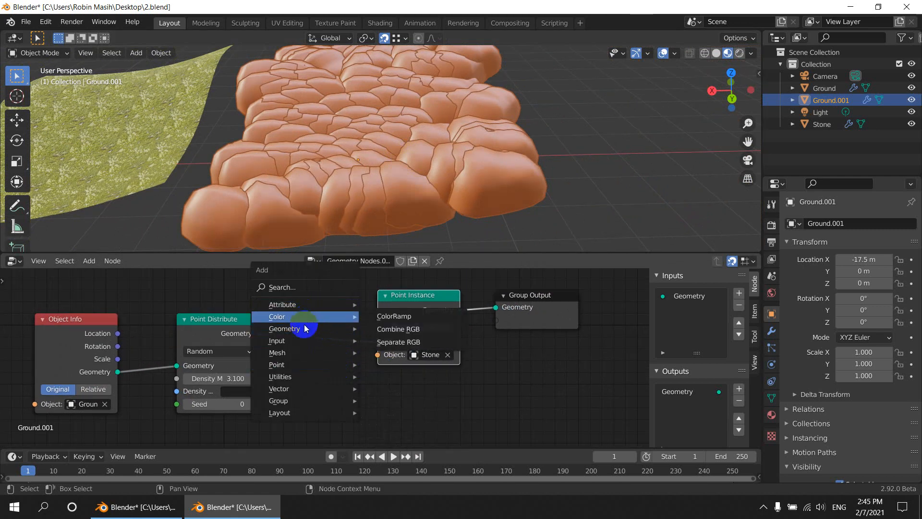
{"action": "mouse_move", "coordinate": [303, 343]}
{"action": "mouse_move", "coordinate": [289, 305]}
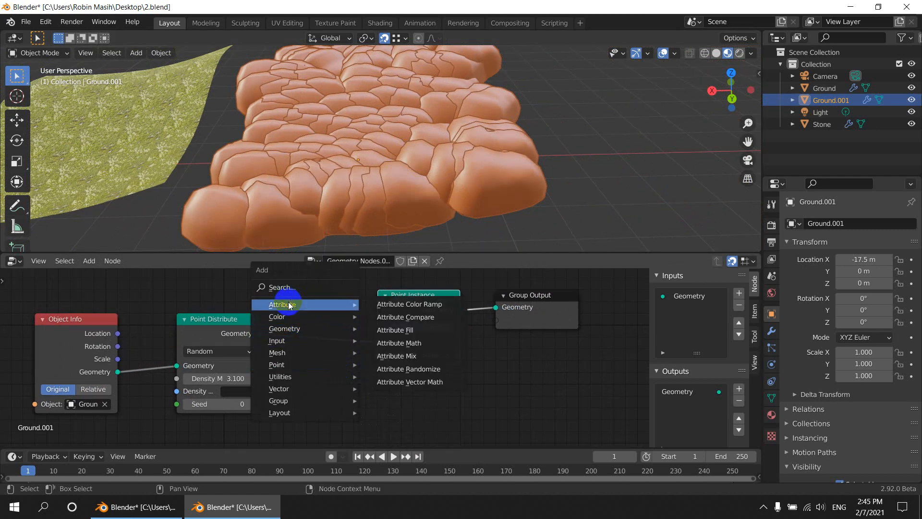
{"action": "left_click", "coordinate": [416, 369]}
{"action": "left_click", "coordinate": [311, 296]}
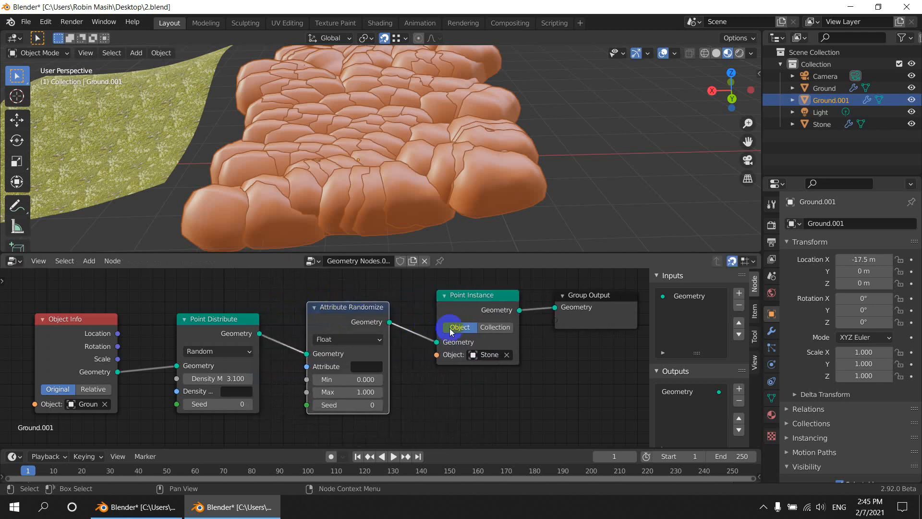
Set the Attribute Randomize node's attribute to scale, with Min 0.4 and Max 0
{"action": "scroll", "coordinate": [363, 374], "scroll_direction": "up", "scroll_amount": 1}
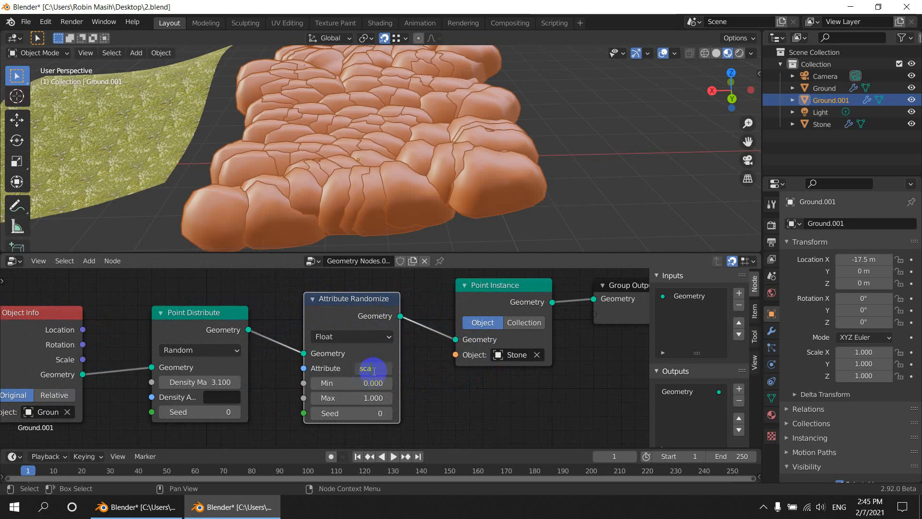
{"action": "key", "text": "Return"}
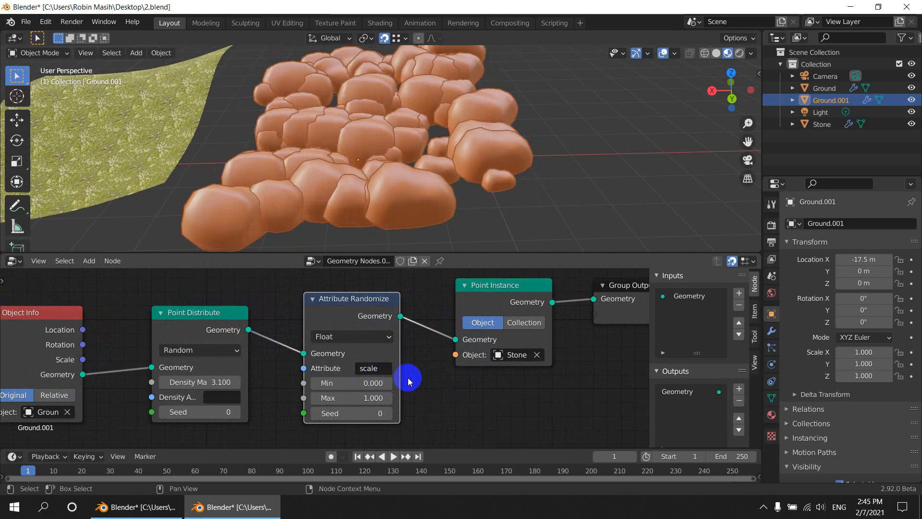
{"action": "scroll", "coordinate": [413, 380], "scroll_direction": "up", "scroll_amount": 1}
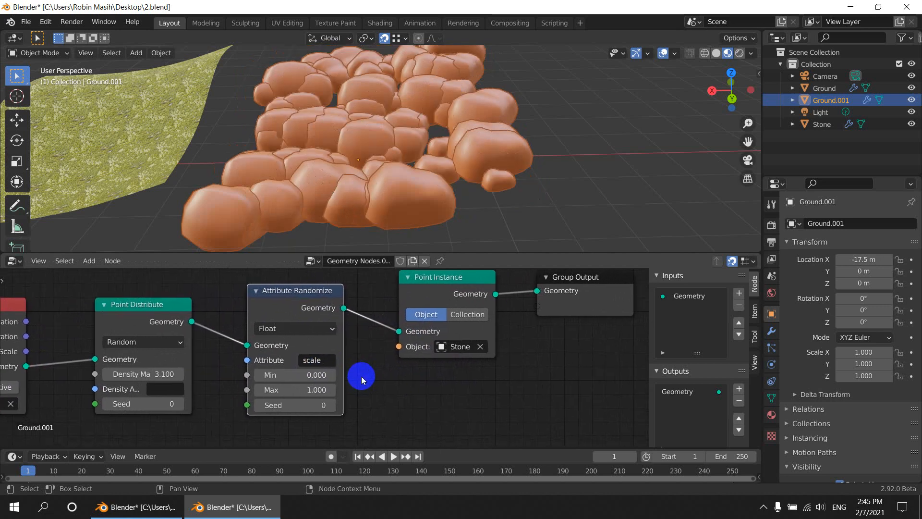
{"action": "left_click", "coordinate": [314, 378]}
{"action": "left_click_drag", "start_coordinate": [319, 379], "coordinate": [288, 395]}
{"action": "middle_click_drag", "start_coordinate": [406, 212], "coordinate": [154, 329]}
Switch the Object Info node from Original to Relative so the stones align with the original Ground
{"action": "scroll", "coordinate": [458, 327], "scroll_direction": "down", "scroll_amount": 3}
{"action": "middle_click_drag", "start_coordinate": [210, 365], "coordinate": [354, 340]}
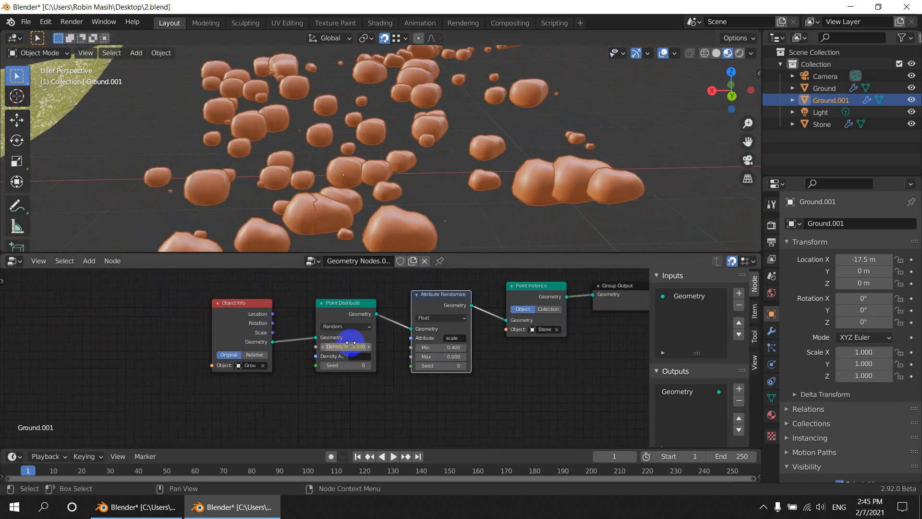
{"action": "scroll", "coordinate": [264, 350], "scroll_direction": "up", "scroll_amount": 3}
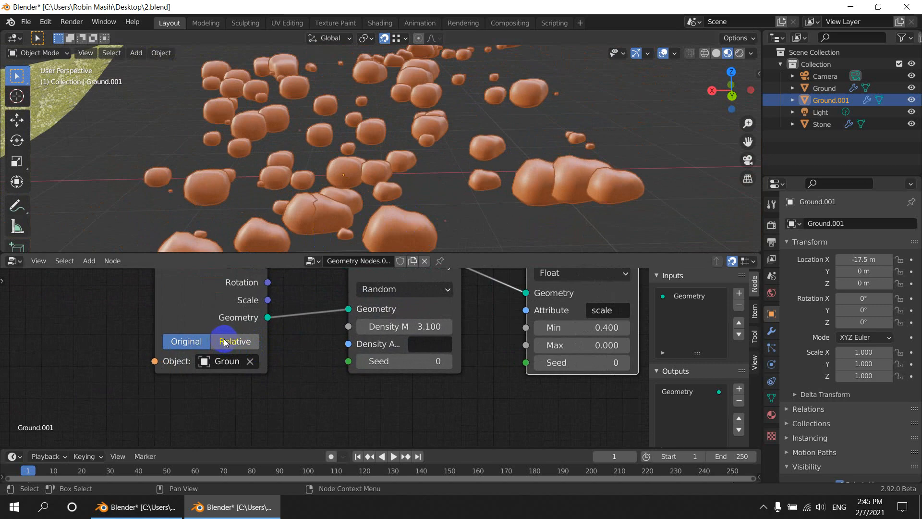
{"action": "left_click", "coordinate": [224, 342]}
{"action": "middle_click_drag", "start_coordinate": [373, 194], "coordinate": [463, 137]}
{"action": "scroll", "coordinate": [441, 177], "scroll_direction": "up", "scroll_amount": 5}
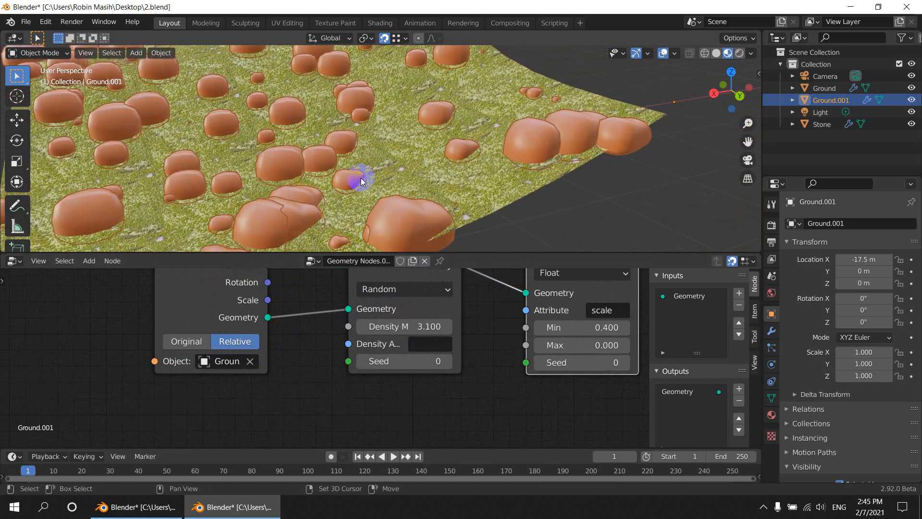
Set the Attribute Randomize node's scale range to Min 0.3 and Max 0.2
{"action": "middle_click_drag", "start_coordinate": [539, 399], "coordinate": [318, 288]}
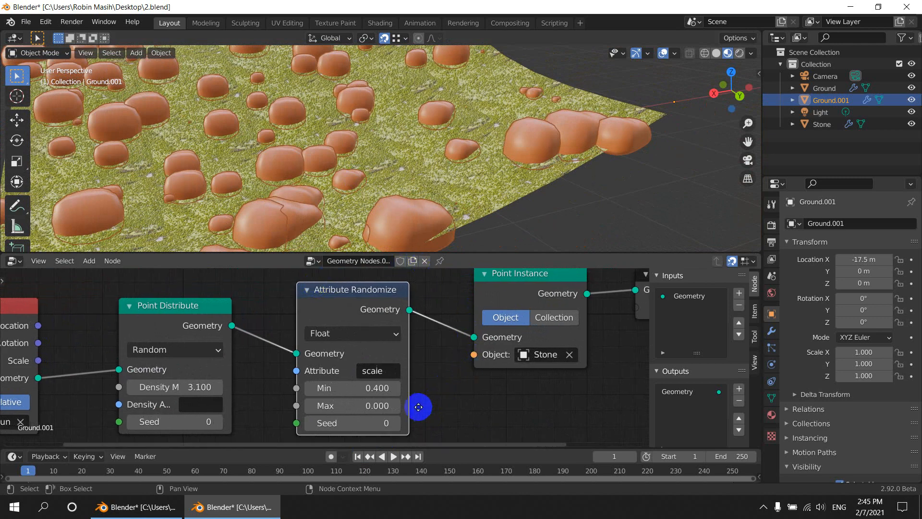
{"action": "middle_click_drag", "start_coordinate": [418, 404], "coordinate": [378, 392]}
{"action": "left_click", "coordinate": [332, 377]}
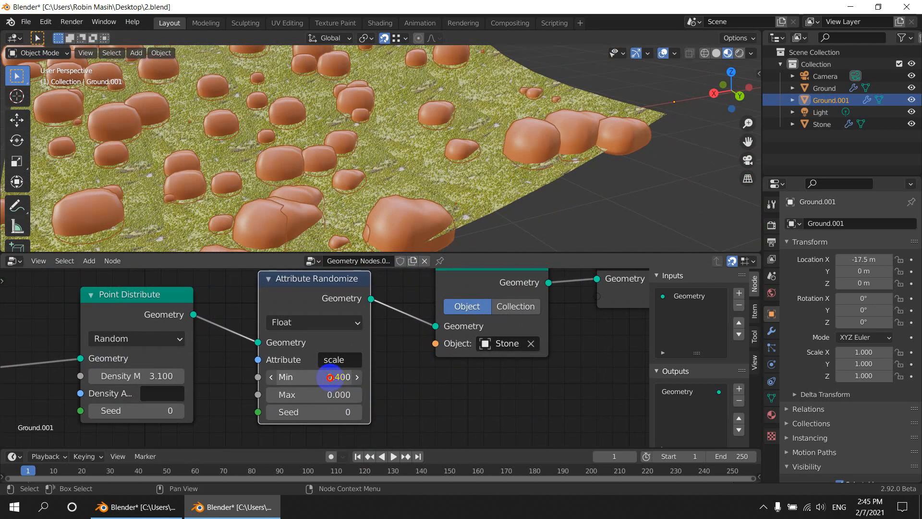
{"action": "left_click_drag", "start_coordinate": [330, 377], "coordinate": [343, 399]}
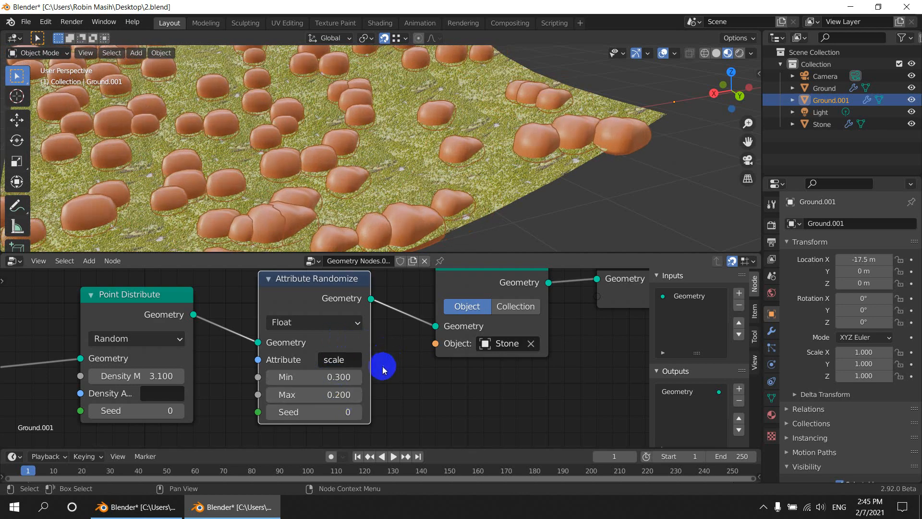
Rework the minimum stone scale in the Attribute Randomize node, trying a Min of 0.5
{"action": "left_click", "coordinate": [341, 394]}
{"action": "key", "text": "BackSpace"}
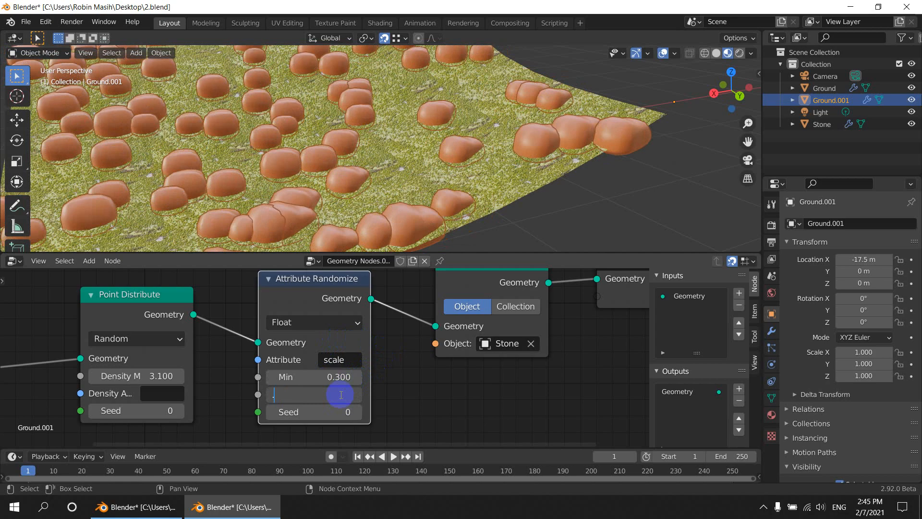
{"action": "left_click", "coordinate": [342, 377]}
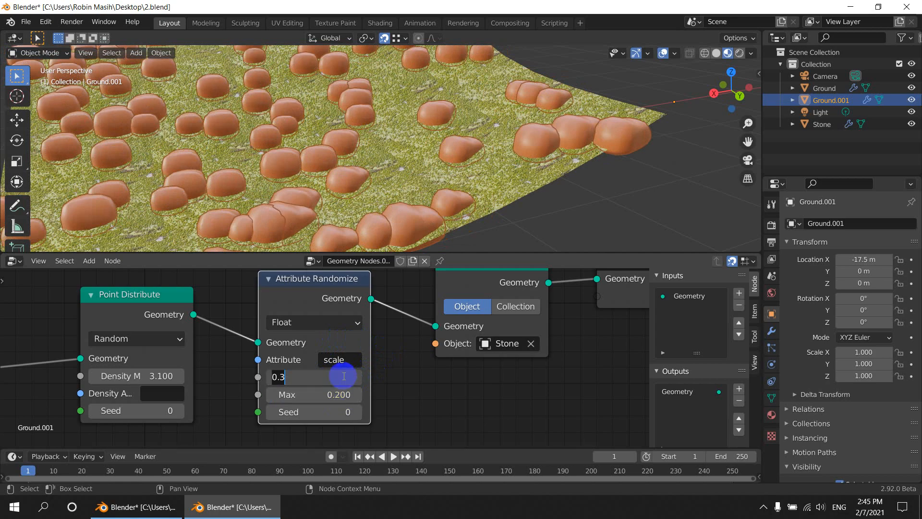
{"action": "key", "text": "Return"}
{"action": "mouse_move", "coordinate": [427, 195]}
{"action": "middle_mouse_down"}
{"action": "mouse_move", "coordinate": [500, 181]}
{"action": "mouse_move", "coordinate": [456, 176]}
{"action": "mouse_move", "coordinate": [409, 215]}
{"action": "mouse_move", "coordinate": [443, 191]}
{"action": "mouse_move", "coordinate": [435, 199]}
{"action": "middle_mouse_up"}
{"action": "left_click", "coordinate": [341, 376]}
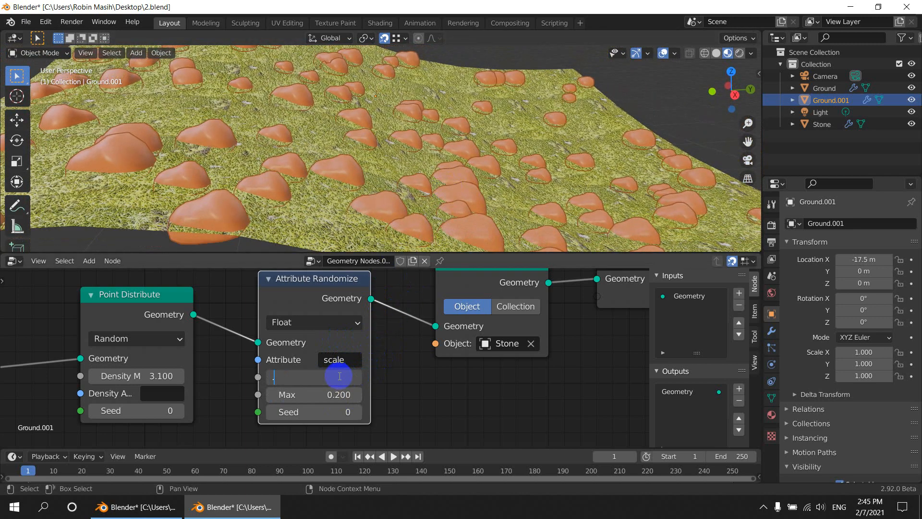
{"action": "type", "text": ".5"}
{"action": "key", "text": "Return"}
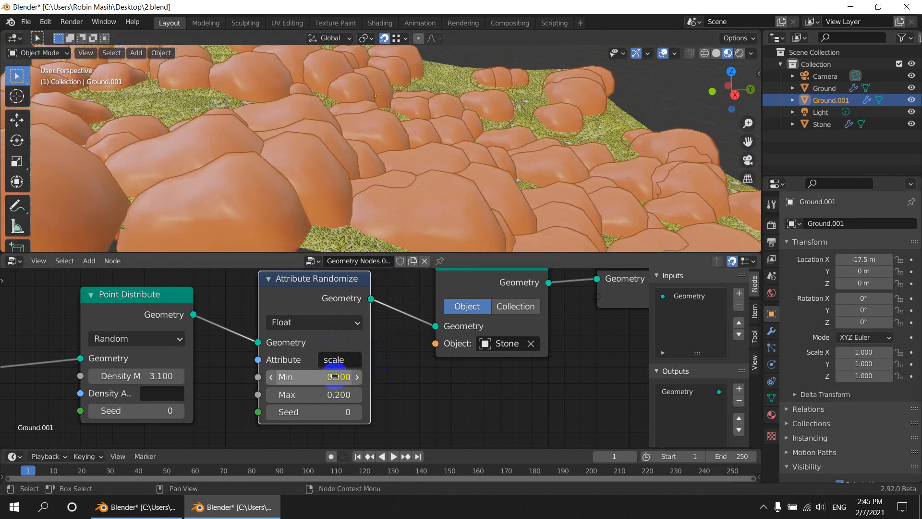
Set the Attribute Randomize node's scale range to Min 0.05 and Max 0.15
{"action": "left_click", "coordinate": [339, 376]}
{"action": "key", "text": "Return"}
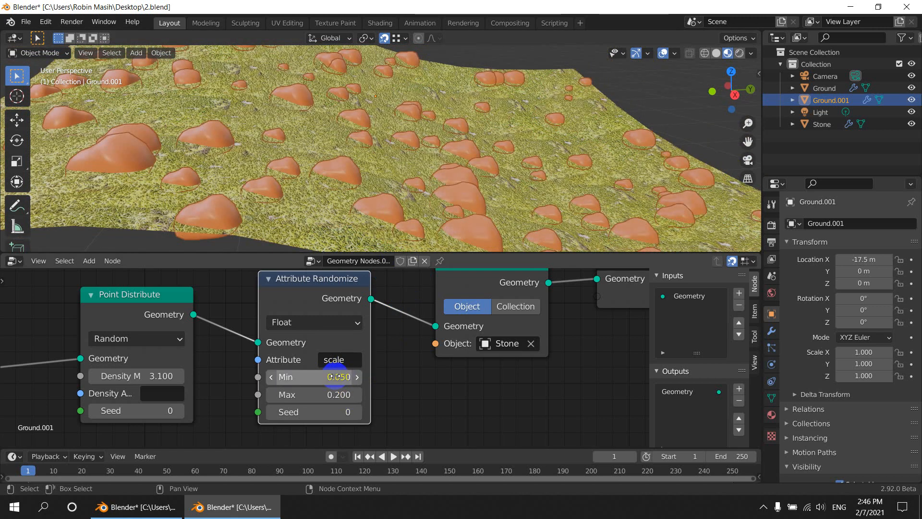
{"action": "left_click", "coordinate": [336, 395]}
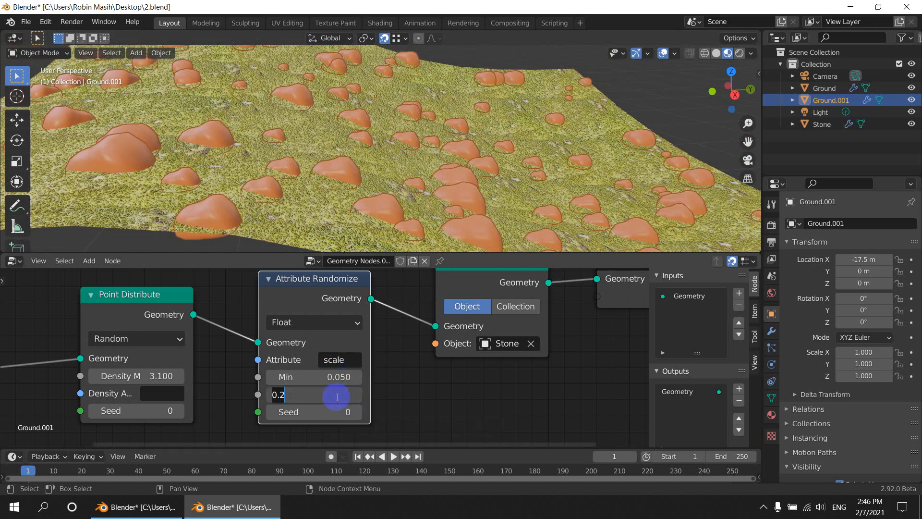
{"action": "key", "text": "Return"}
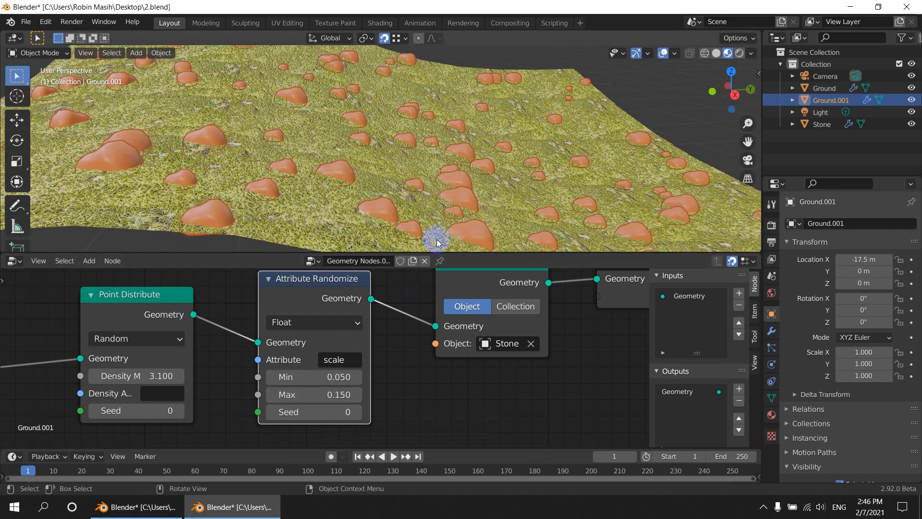
Raise the Point Distribute node's Density Max to 5.8
{"action": "middle_click_drag", "start_coordinate": [432, 237], "coordinate": [532, 160]}
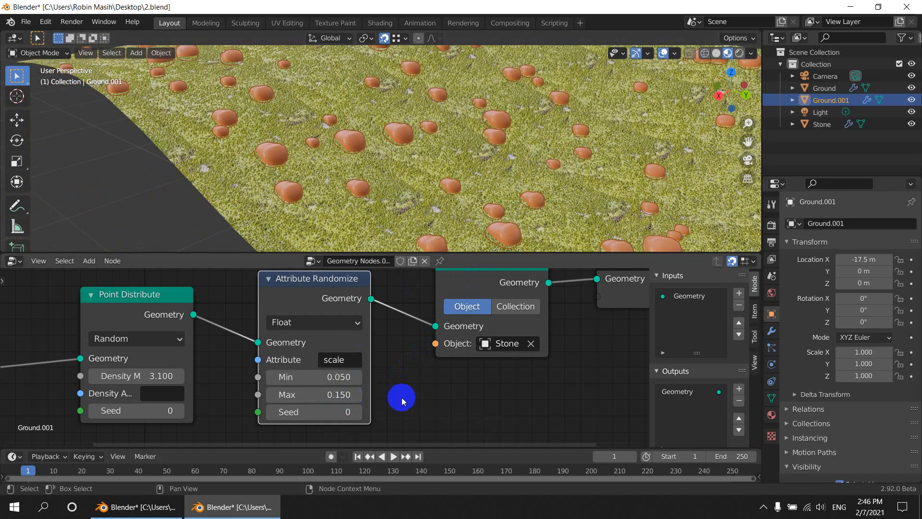
{"action": "left_click_drag", "start_coordinate": [149, 377], "coordinate": [163, 376]}
{"action": "left_click_drag", "start_coordinate": [165, 376], "coordinate": [170, 376]}
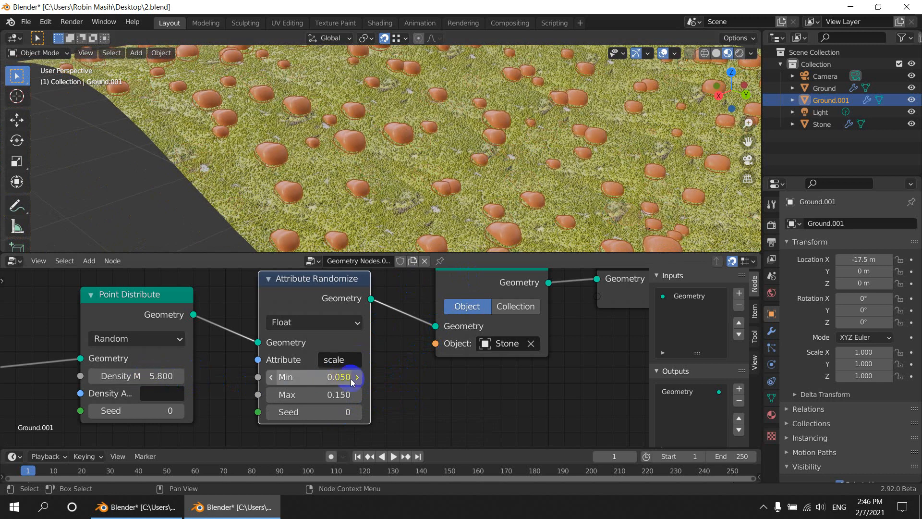
Move the Point Instance and Group Output nodes farther from the Attribute Randomize node to make room for another node
{"action": "middle_click_drag", "start_coordinate": [353, 379], "coordinate": [327, 409]}
{"action": "left_click_drag", "start_coordinate": [393, 288], "coordinate": [423, 291]}
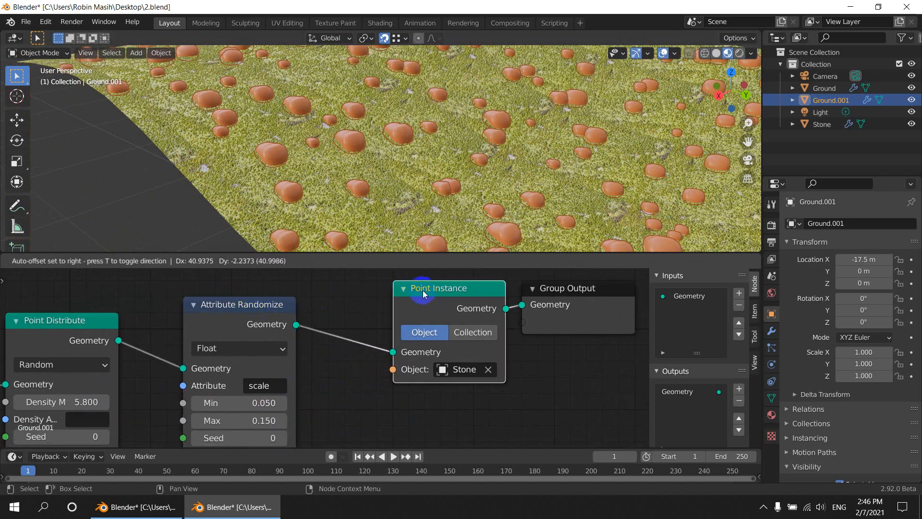
{"action": "scroll", "coordinate": [457, 393], "scroll_direction": "down", "scroll_amount": 1}
{"action": "middle_click_drag", "start_coordinate": [523, 376], "coordinate": [420, 379]}
{"action": "left_click_drag", "start_coordinate": [453, 304], "coordinate": [564, 305]}
{"action": "middle_click_drag", "start_coordinate": [281, 340], "coordinate": [379, 334]}
{"action": "left_click_drag", "start_coordinate": [427, 304], "coordinate": [482, 302]}
Duplicate the Attribute Randomize node and place the copy on the link before the Point Instance node
{"action": "left_click", "coordinate": [249, 312]}
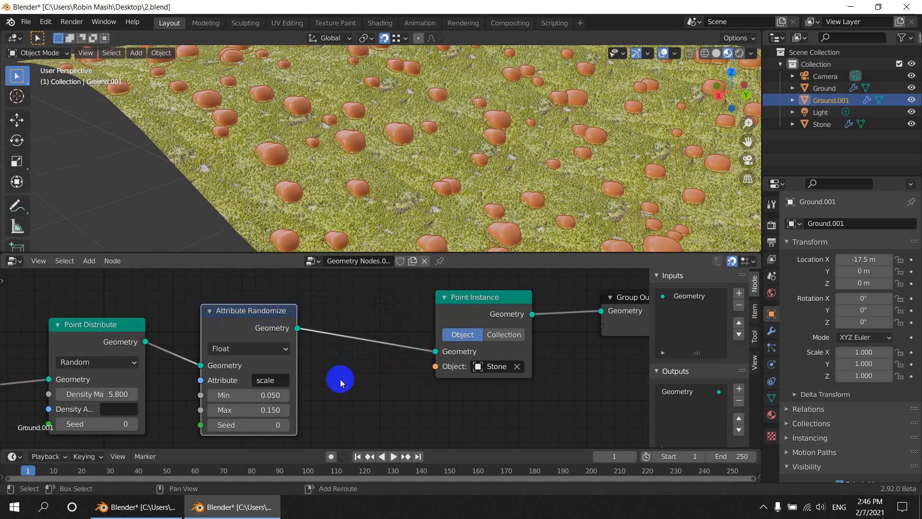
{"action": "key", "text": "g"}
{"action": "key", "text": "x"}
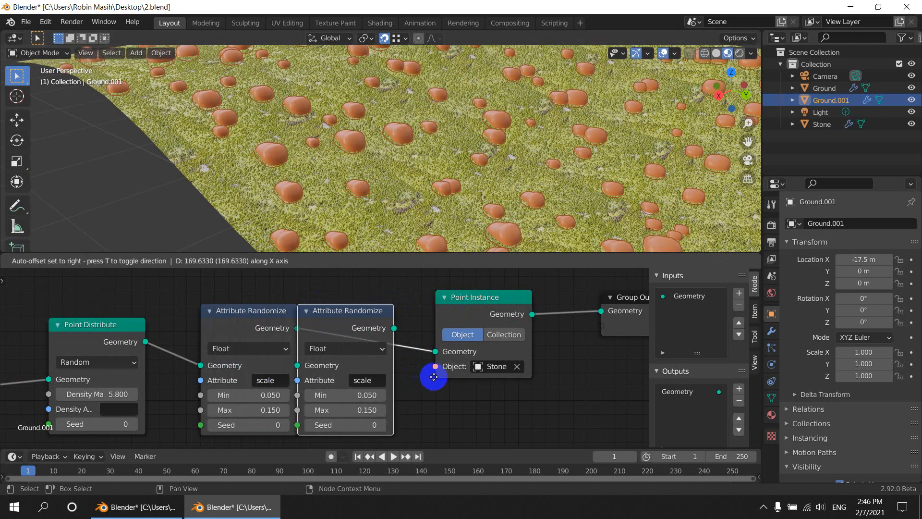
{"action": "left_click", "coordinate": [447, 376]}
{"action": "scroll", "coordinate": [412, 367], "scroll_direction": "up", "scroll_amount": 3}
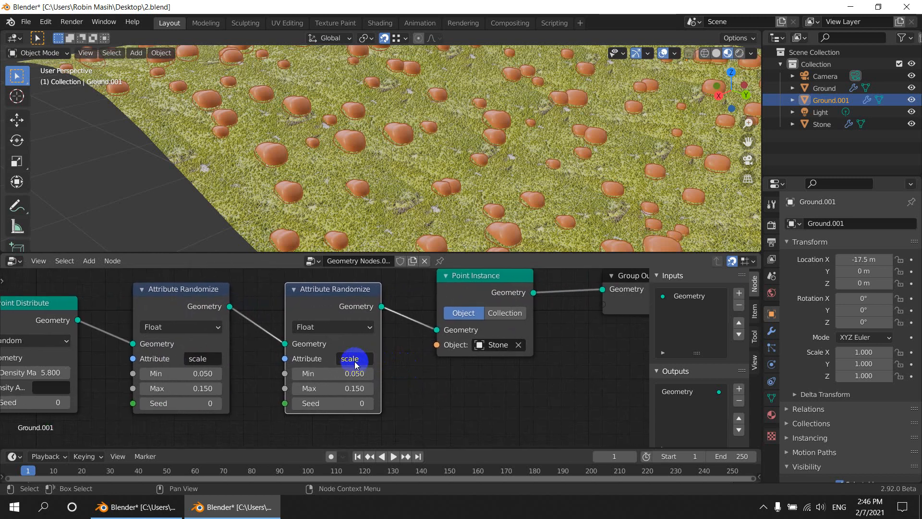
Set the attribute of the duplicated Attribute Randomize node to rotation
{"action": "left_click", "coordinate": [361, 359]}
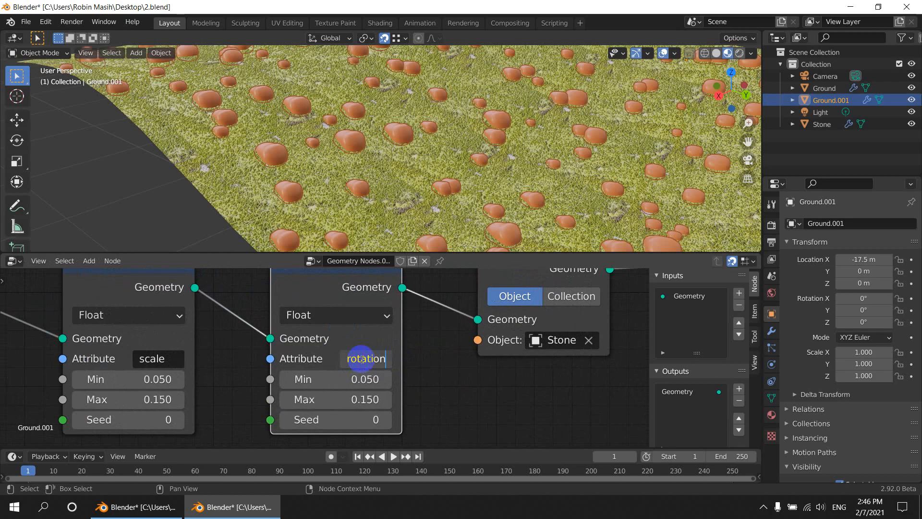
{"action": "type", "text": "rotation"}
{"action": "key", "text": "Return"}
Set the rotation Attribute Randomize node's Min to 1.95, Max to 3.45 and Seed to 13
{"action": "middle_click_drag", "start_coordinate": [398, 186], "coordinate": [427, 177]}
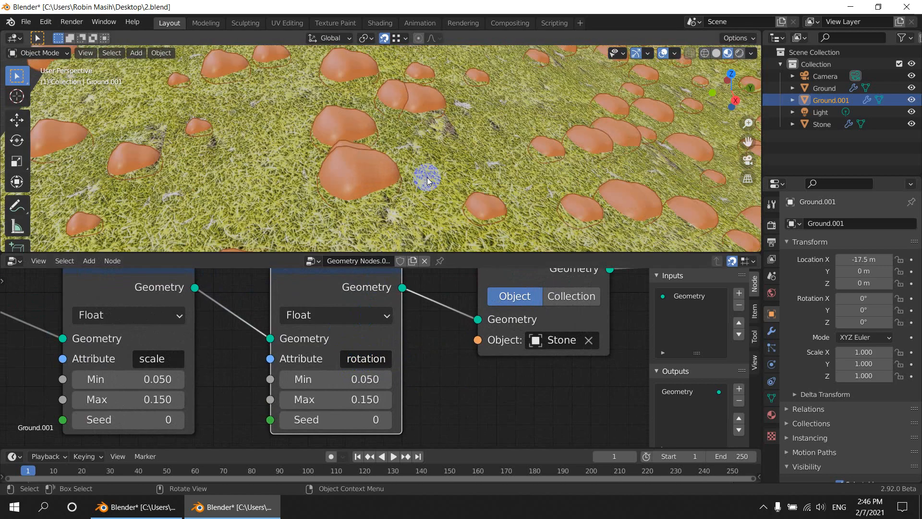
{"action": "scroll", "coordinate": [394, 163], "scroll_direction": "down", "scroll_amount": 6}
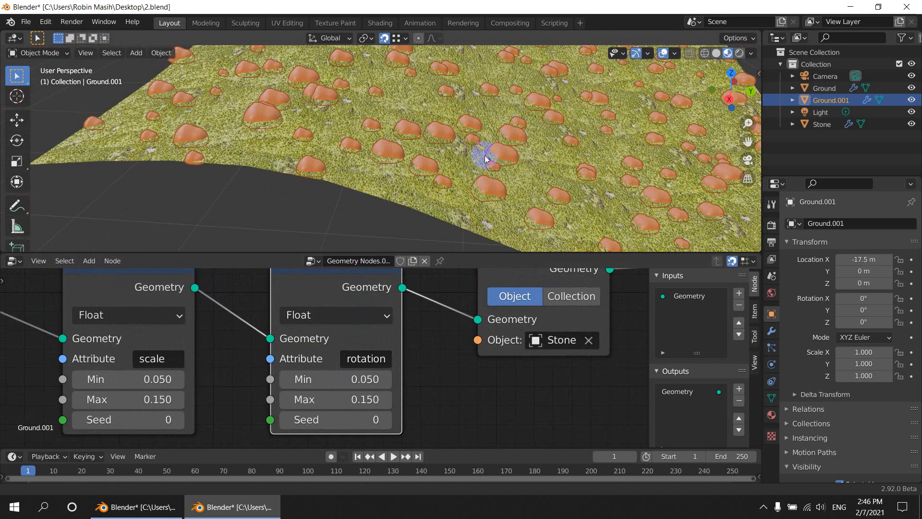
{"action": "middle_click_drag", "start_coordinate": [485, 155], "coordinate": [408, 183]}
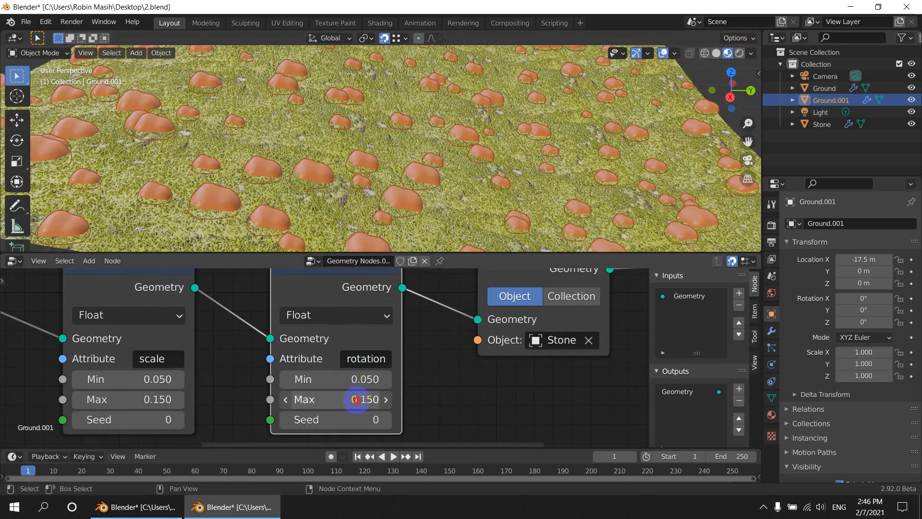
{"action": "left_click_drag", "start_coordinate": [359, 400], "coordinate": [378, 400]}
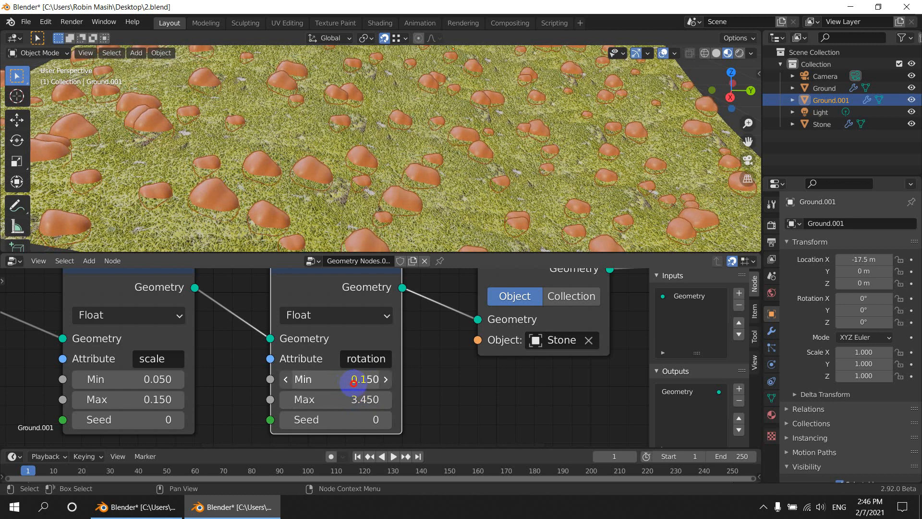
{"action": "left_click_drag", "start_coordinate": [357, 383], "coordinate": [364, 382]}
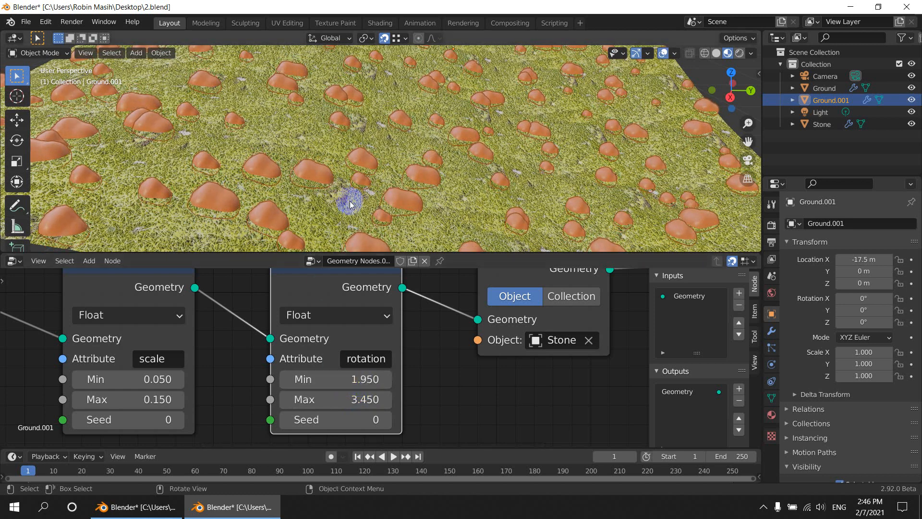
{"action": "middle_click_drag", "start_coordinate": [349, 200], "coordinate": [272, 172]}
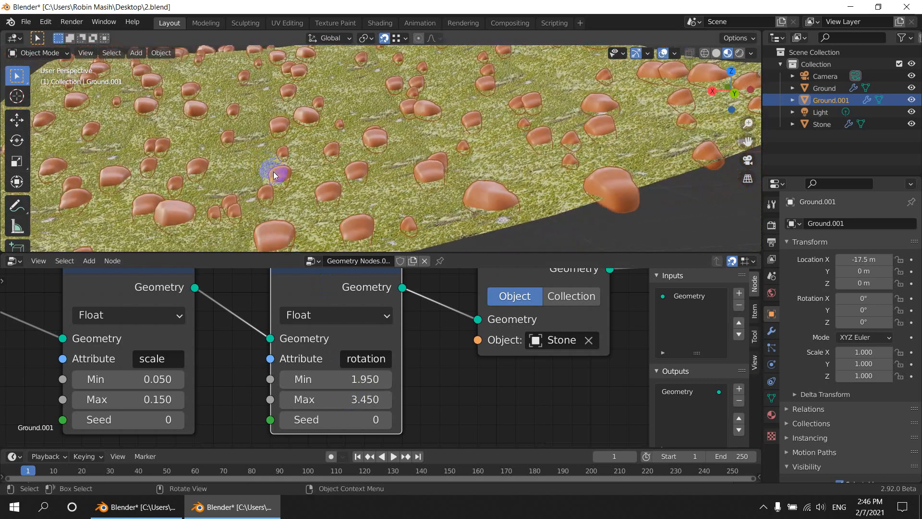
{"action": "left_click_drag", "start_coordinate": [358, 423], "coordinate": [376, 420]}
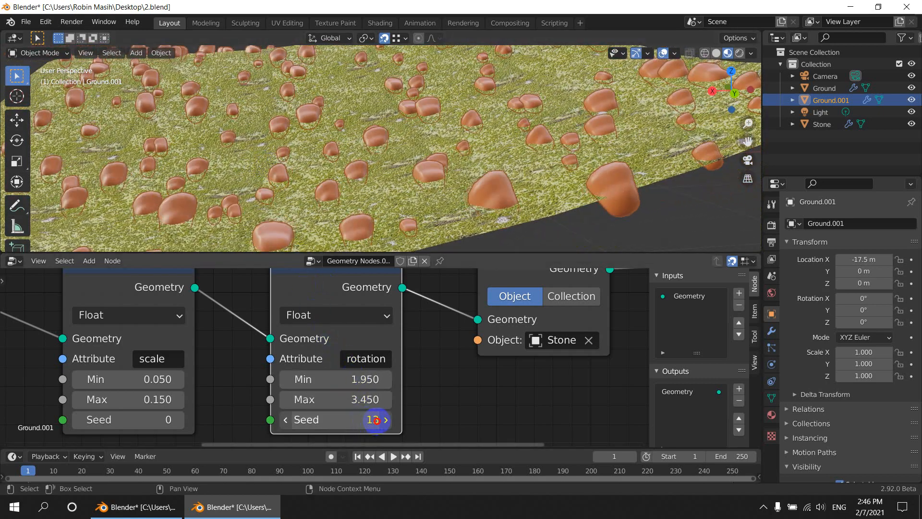
Lower the Point Distribute node's Density Max to 3.2 and preview the ground in rendered shading
{"action": "scroll", "coordinate": [321, 345], "scroll_direction": "up", "scroll_amount": 10, "text": "ctrl"}
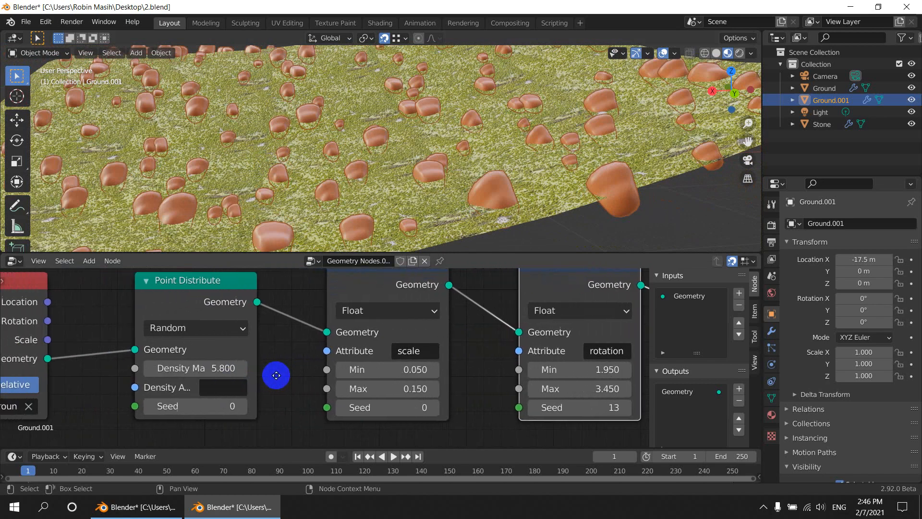
{"action": "left_click", "coordinate": [221, 368]}
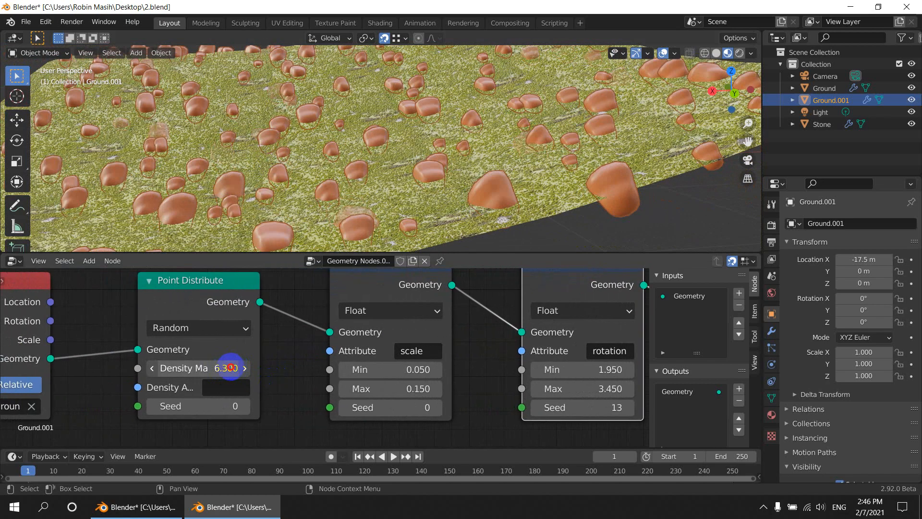
{"action": "left_click_drag", "start_coordinate": [231, 367], "coordinate": [221, 368]}
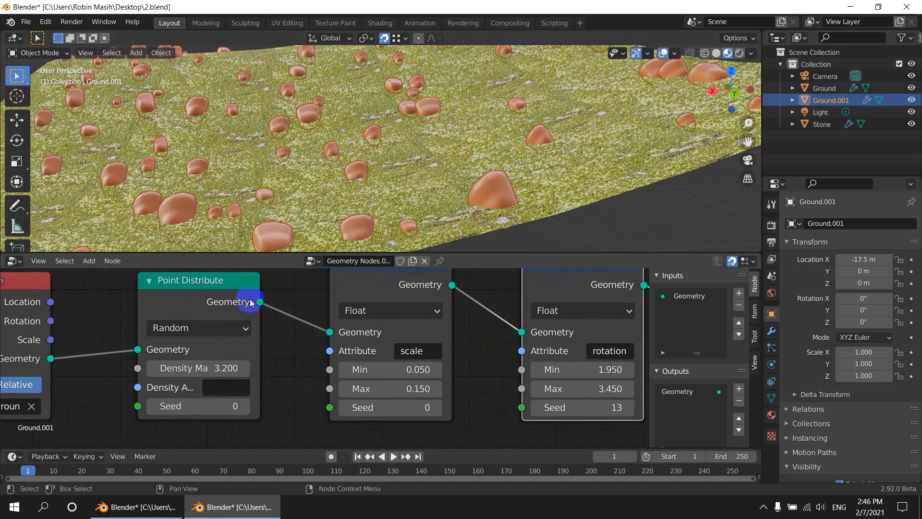
{"action": "mouse_move", "coordinate": [422, 187]}
{"action": "middle_mouse_down"}
{"action": "mouse_move", "coordinate": [436, 175]}
{"action": "mouse_move", "coordinate": [513, 184]}
{"action": "mouse_move", "coordinate": [457, 164]}
{"action": "mouse_move", "coordinate": [493, 178]}
{"action": "middle_mouse_up"}
{"action": "left_click", "coordinate": [743, 55]}
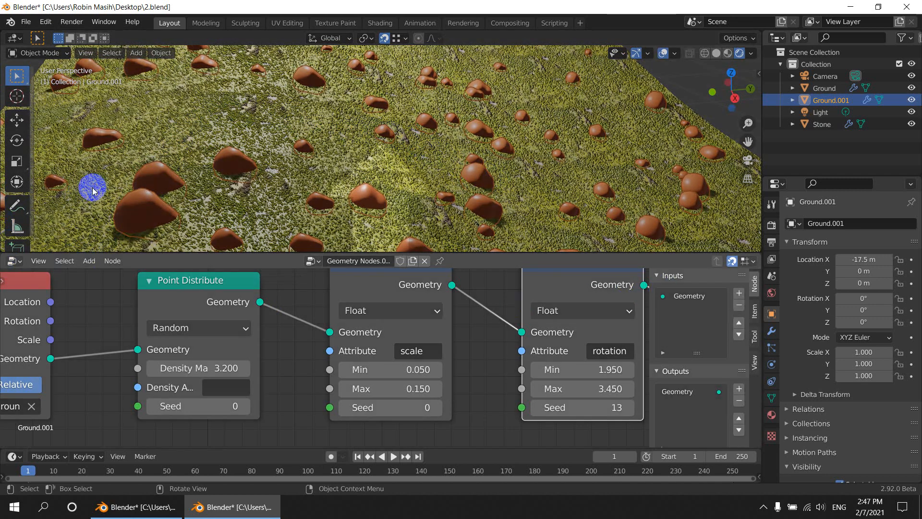
Expand the node editor over the 3D view's area, look over the whole node chain, and switch the editor to 3D Viewport
{"action": "left_click_drag", "start_coordinate": [92, 188], "coordinate": [87, 176]}
{"action": "scroll", "coordinate": [493, 245], "scroll_direction": "down", "scroll_amount": 4}
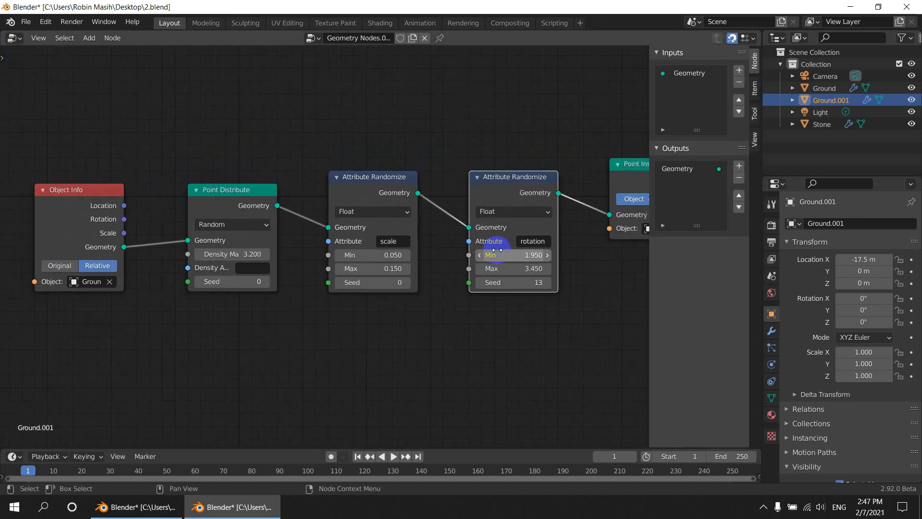
{"action": "middle_click_drag", "start_coordinate": [268, 219], "coordinate": [135, 245]}
{"action": "scroll", "coordinate": [457, 299], "scroll_direction": "down", "scroll_amount": 3}
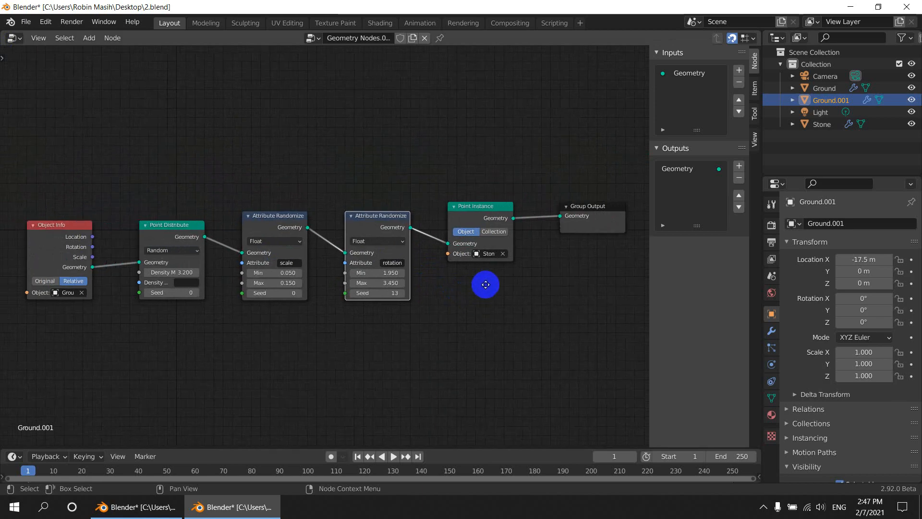
{"action": "left_click", "coordinate": [14, 38]}
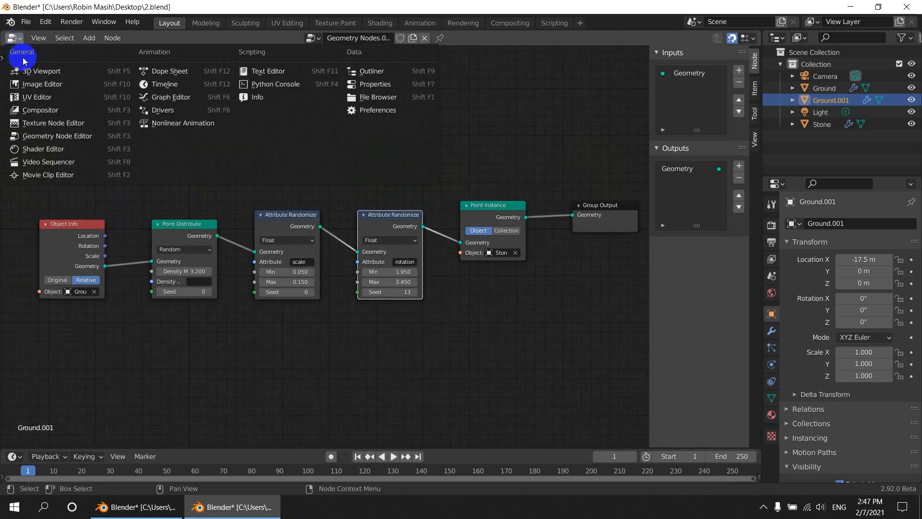
{"action": "left_click", "coordinate": [48, 72]}
Examine the scattered stones across the grassy ground from several angles, including the source Stone object beside it
{"action": "middle_click_drag", "start_coordinate": [235, 213], "coordinate": [348, 315], "text": "shift"}
{"action": "scroll", "coordinate": [421, 225], "scroll_direction": "up", "scroll_amount": 2}
{"action": "scroll", "coordinate": [347, 315], "scroll_direction": "up", "scroll_amount": 1}
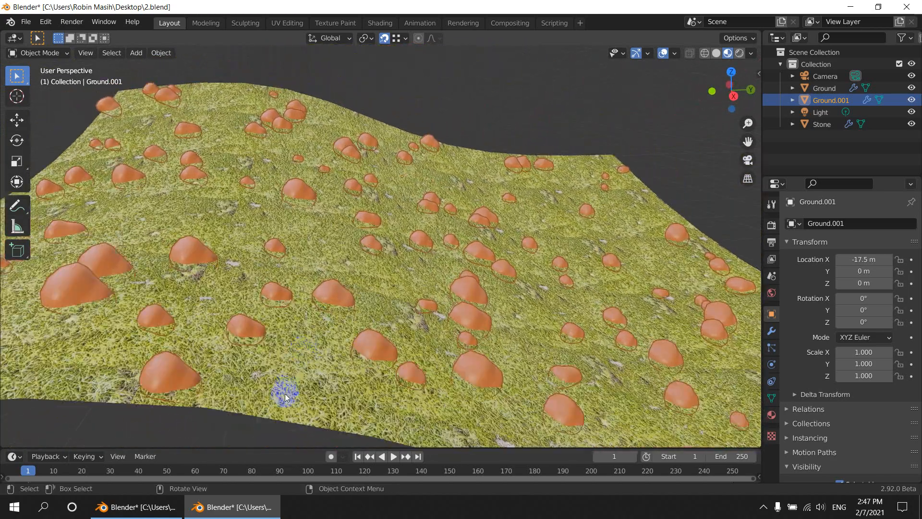
{"action": "middle_click_drag", "start_coordinate": [305, 394], "coordinate": [326, 396], "text": "shift"}
{"action": "left_click", "coordinate": [327, 396]}
{"action": "middle_click_drag", "start_coordinate": [418, 387], "coordinate": [414, 295]}
{"action": "middle_click_drag", "start_coordinate": [312, 313], "coordinate": [504, 240], "text": "shift"}
{"action": "scroll", "coordinate": [443, 257], "scroll_direction": "down", "scroll_amount": 2}
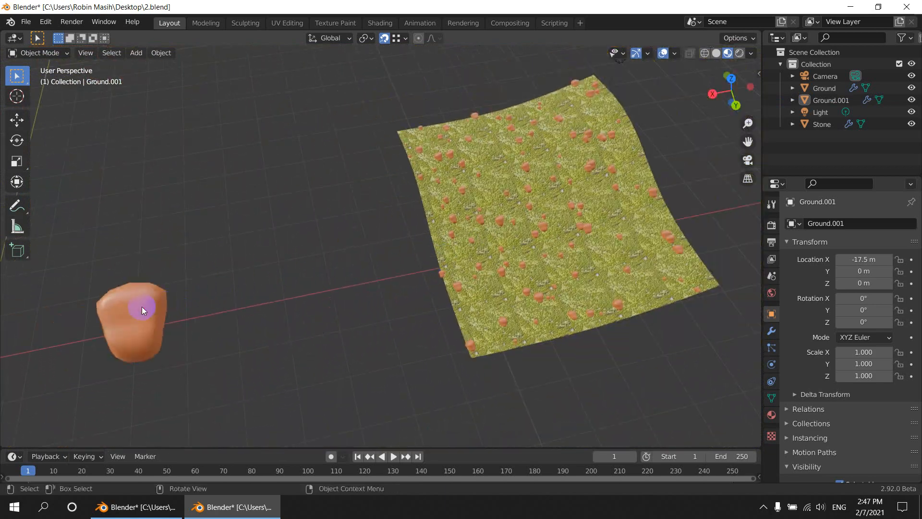
Move the Stone object along the X axis toward the ground, to about X -7.81 m
{"action": "key", "text": "g"}
{"action": "key", "text": "x"}
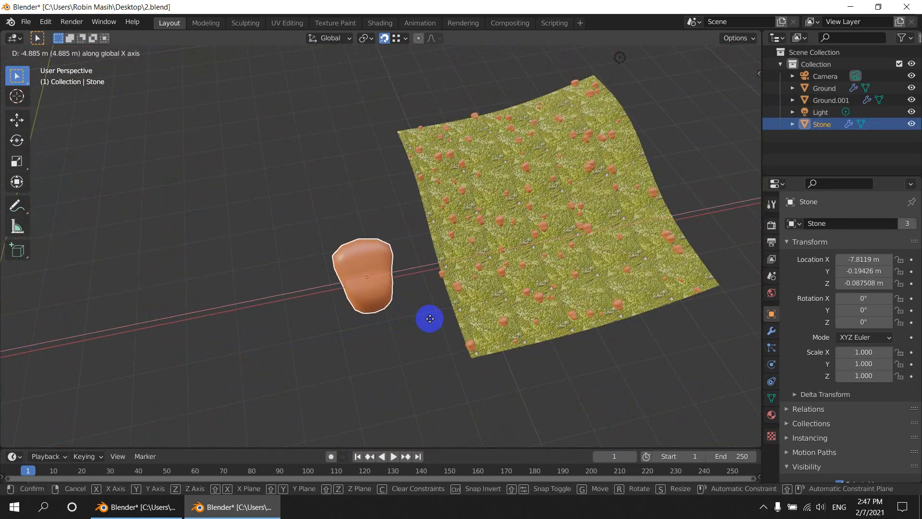
{"action": "left_click", "coordinate": [441, 317]}
Try scaling the Stone mesh uniformly and along the Z axis in Edit Mode, and check the scattered stones
{"action": "scroll", "coordinate": [465, 312], "scroll_direction": "up", "scroll_amount": 2}
{"action": "middle_click_drag", "start_coordinate": [465, 312], "coordinate": [209, 315]}
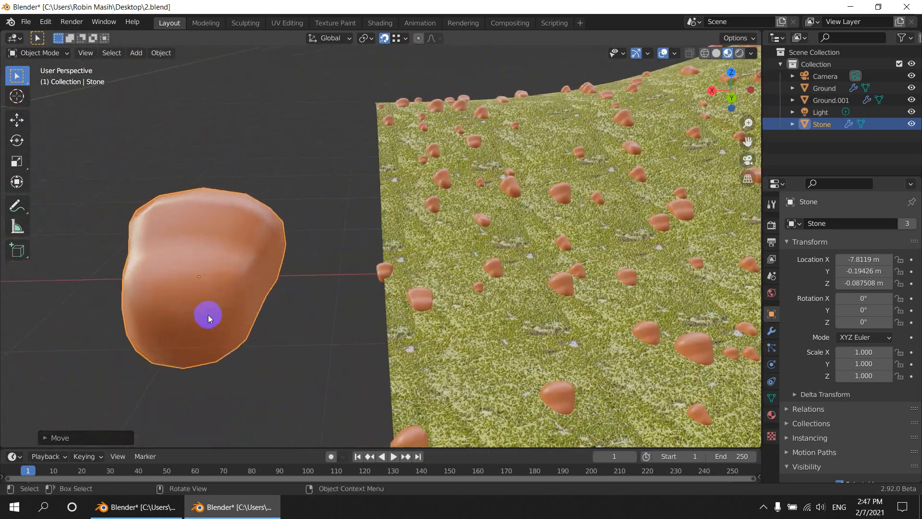
{"action": "key", "text": "Tab"}
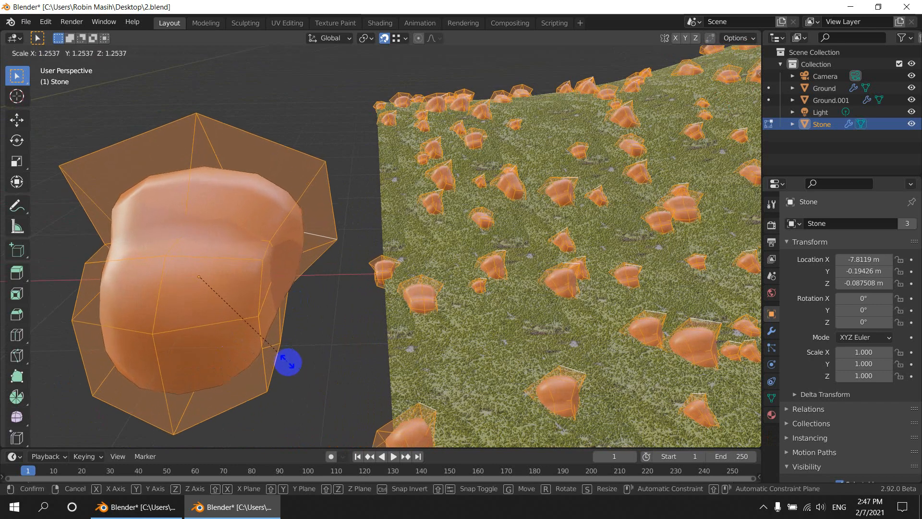
{"action": "left_click", "coordinate": [271, 343]}
{"action": "key", "text": "s"}
{"action": "key", "text": "z"}
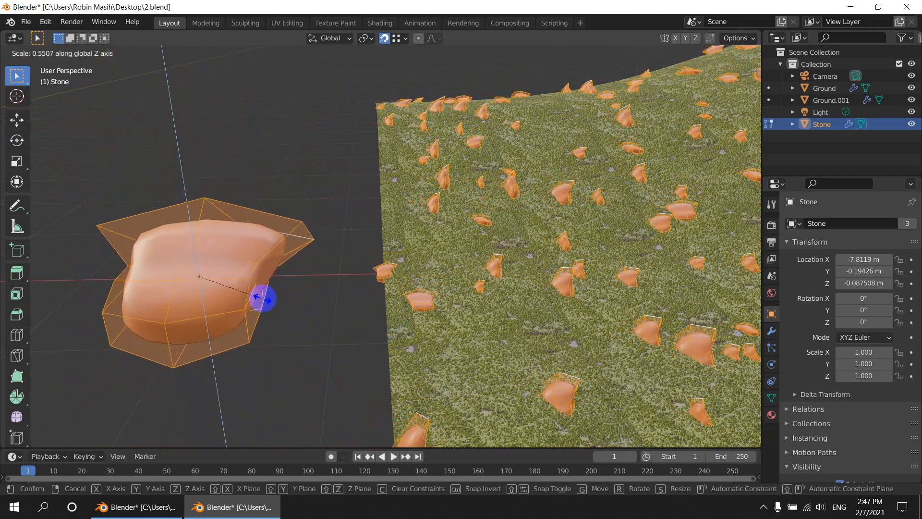
{"action": "left_click", "coordinate": [318, 315]}
{"action": "middle_click_drag", "start_coordinate": [336, 331], "coordinate": [405, 387]}
{"action": "key", "text": "Tab"}
{"action": "middle_click_drag", "start_coordinate": [498, 341], "coordinate": [207, 339], "text": "shift"}
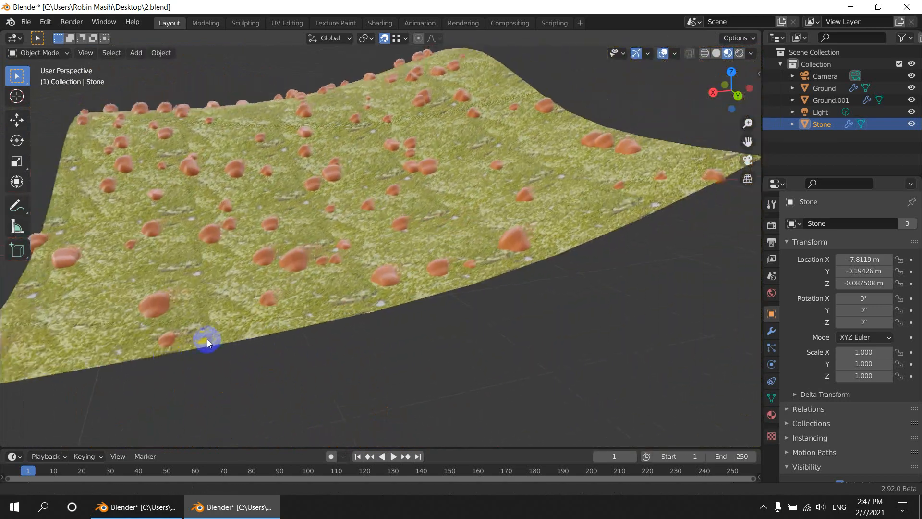
{"action": "scroll", "coordinate": [291, 311], "scroll_direction": "up", "scroll_amount": 5}
{"action": "middle_click_drag", "start_coordinate": [292, 313], "coordinate": [442, 323]}
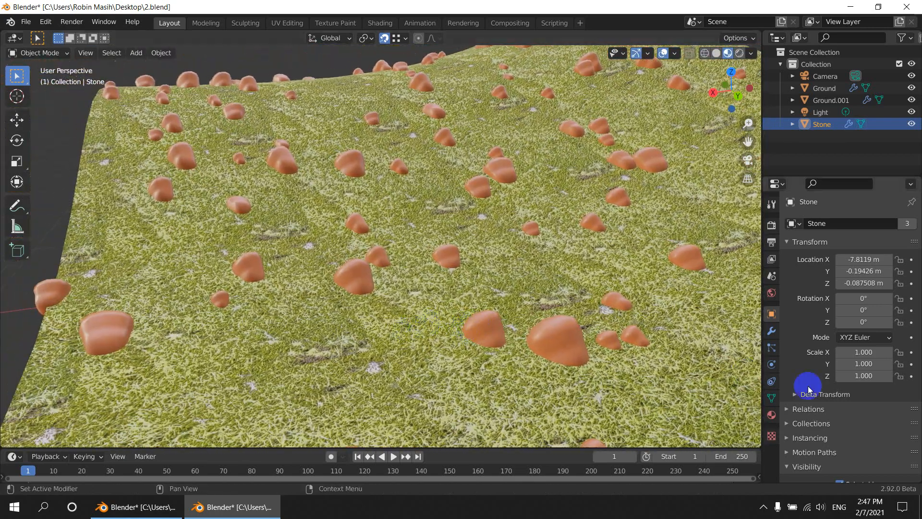